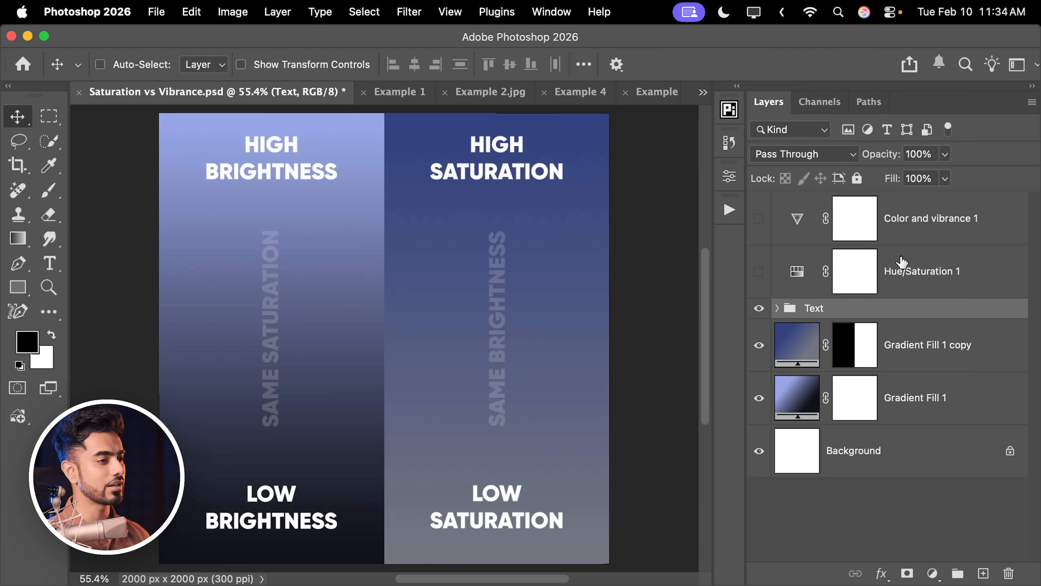
# Delete the Hue/Saturation 1 and Color and vibrance 1 adjustment layers above the Text group.
pyautogui.click(927, 277)
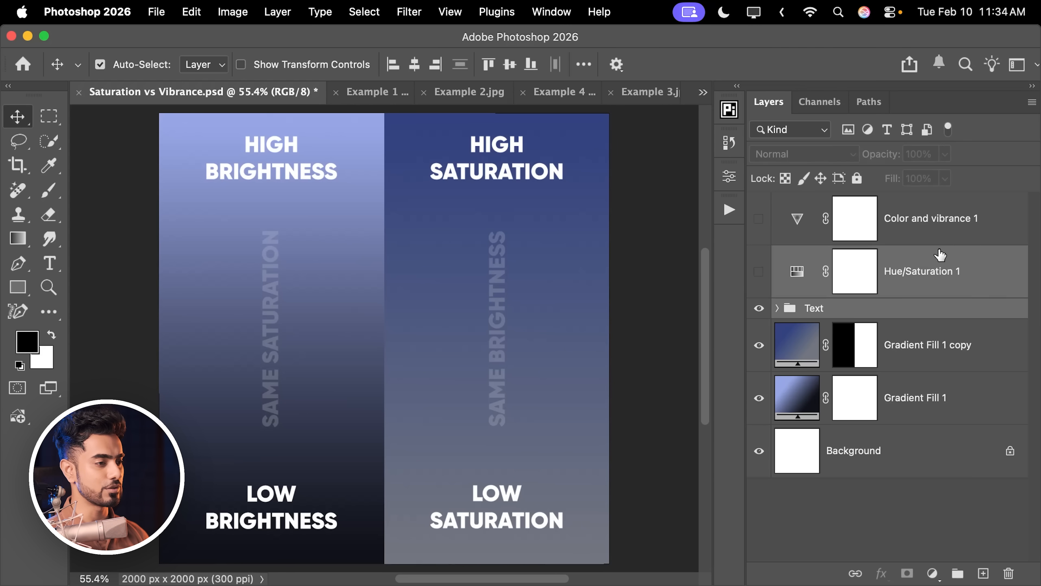
pyautogui.click(959, 225)
pyautogui.press('Delete')
pyautogui.press('Delete')
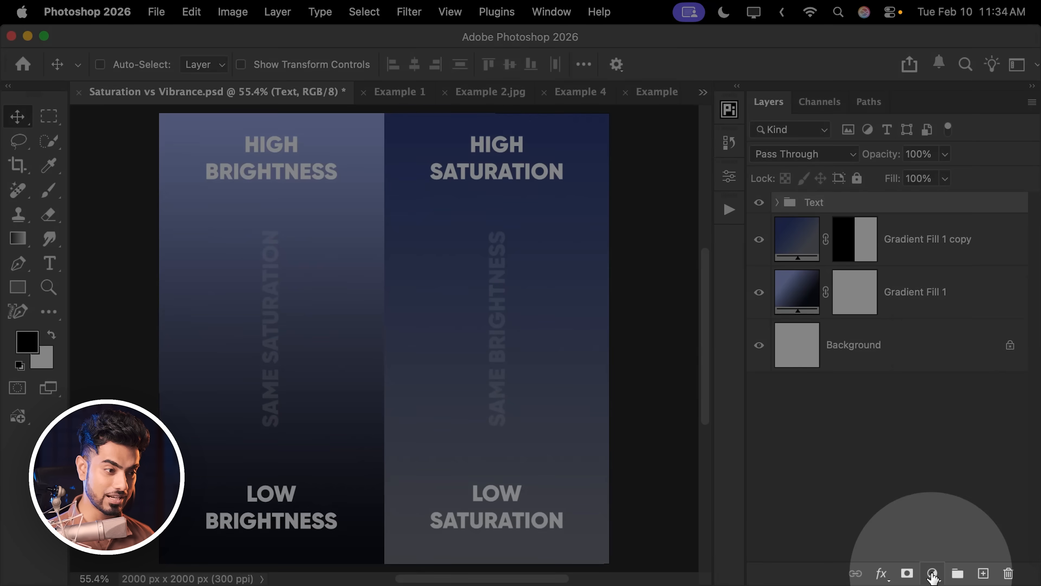
# Add a Hue/Saturation adjustment layer above the Text group, set its Saturation to +76, and hide the layer.
pyautogui.click(932, 573)
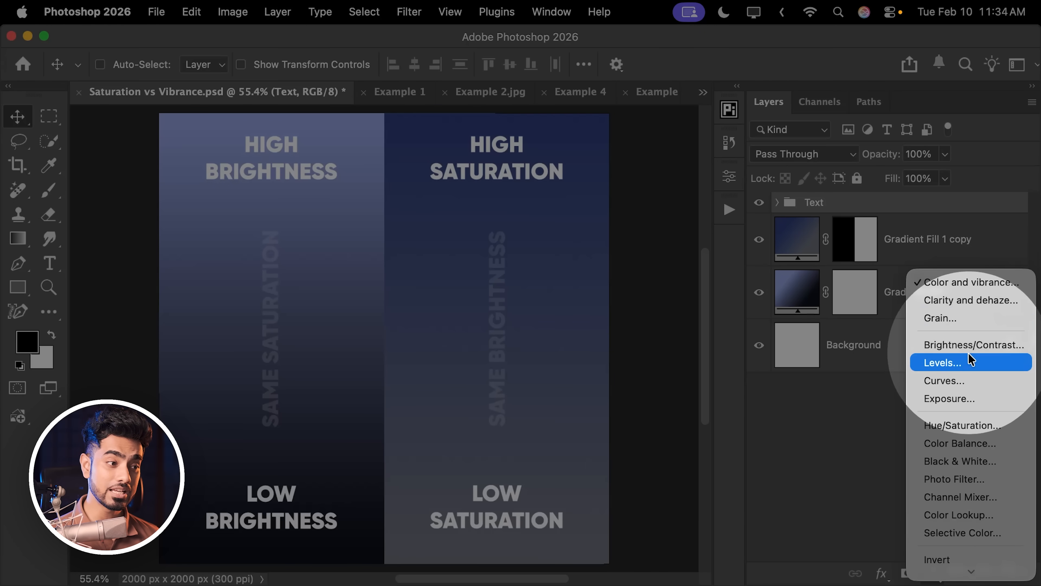
pyautogui.click(955, 426)
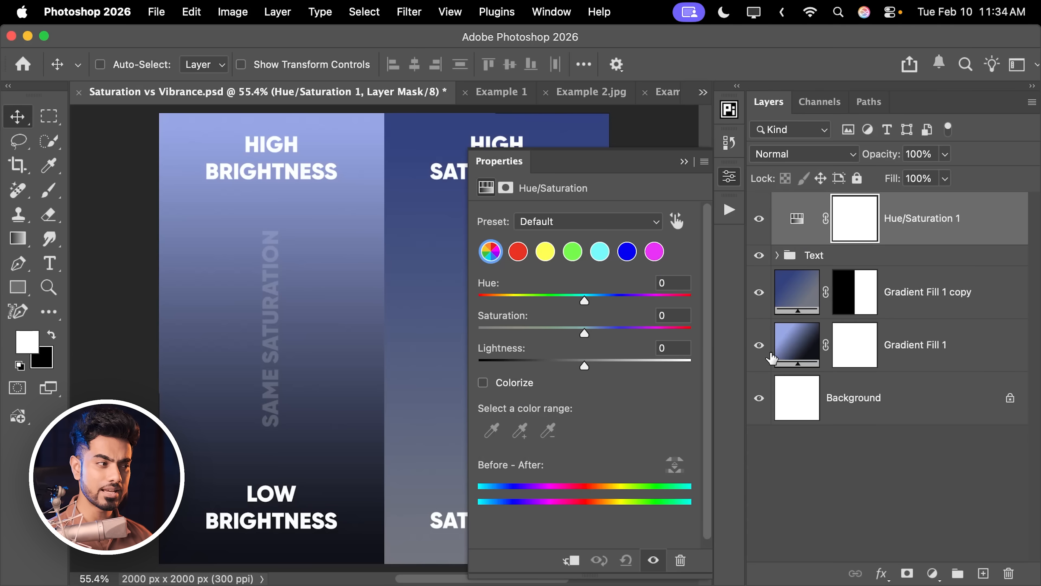
pyautogui.moveTo(584, 333); pyautogui.dragTo(665, 333)
pyautogui.moveTo(396, 306); pyautogui.dragTo(319, 300)
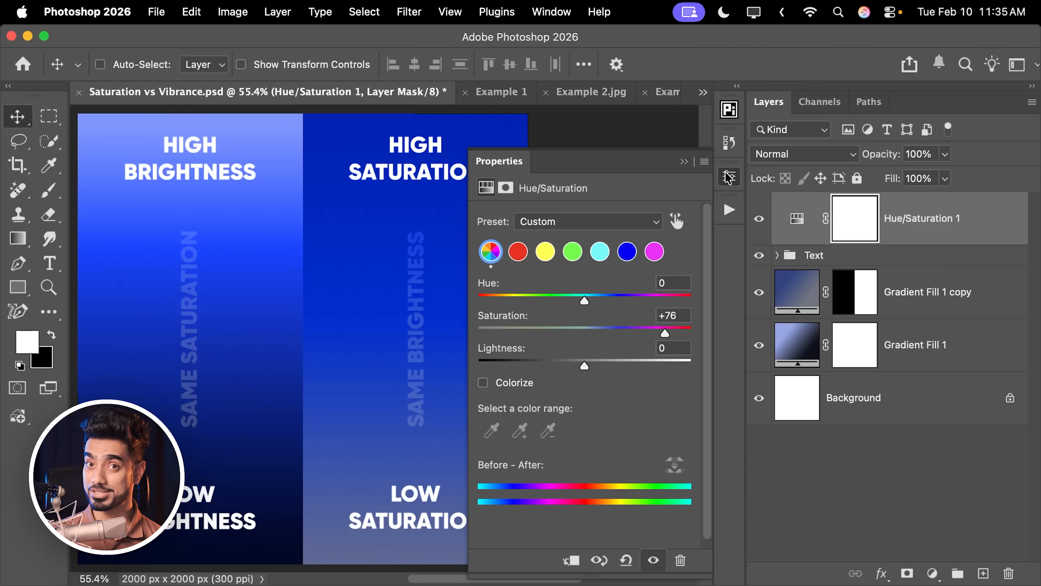
pyautogui.click(758, 218)
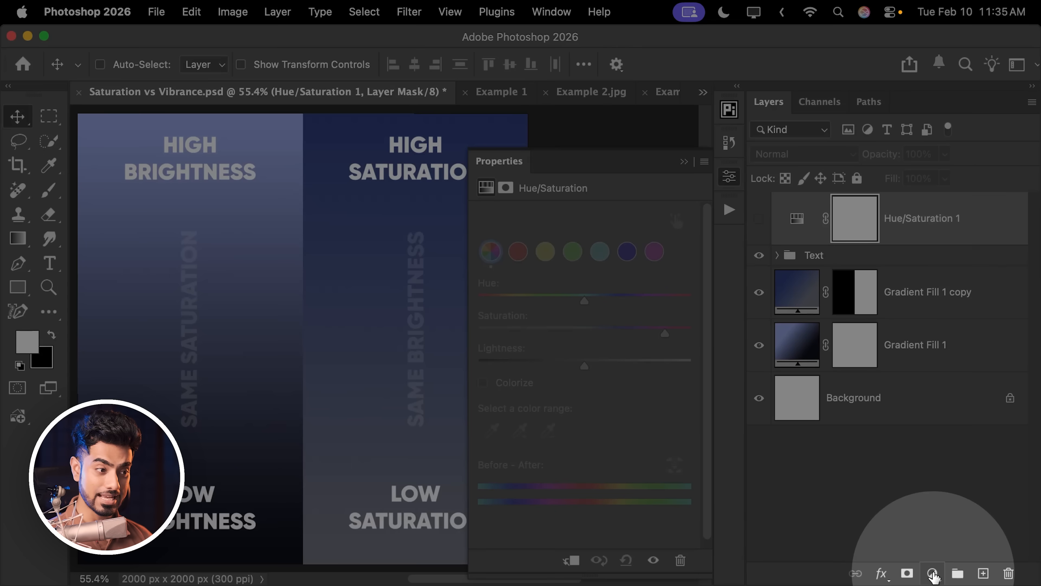
# Add a Color and vibrance adjustment layer above the Hue/Saturation layer with Vibrance set to +100.
pyautogui.click(933, 573)
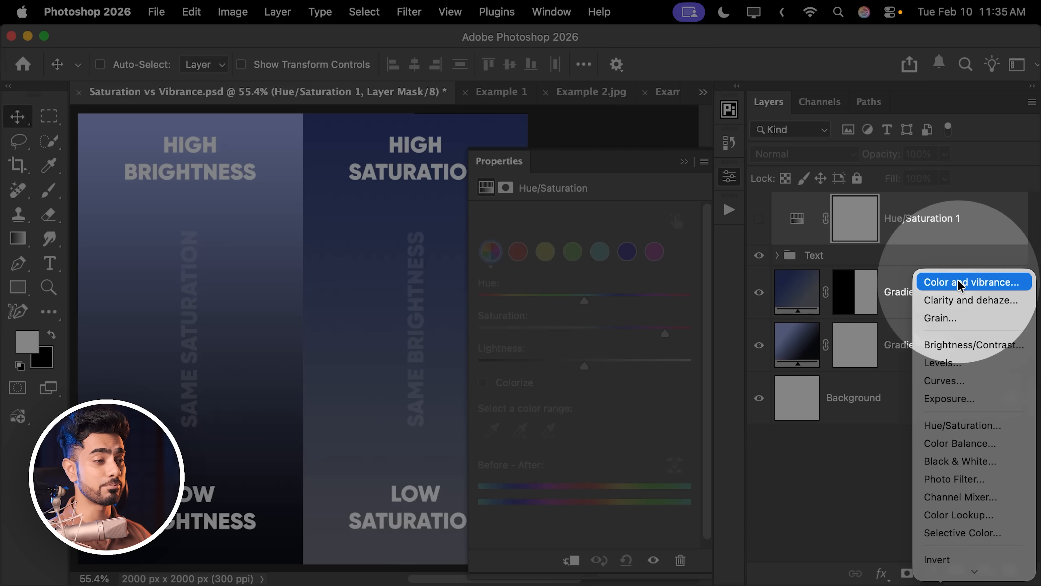
pyautogui.click(956, 288)
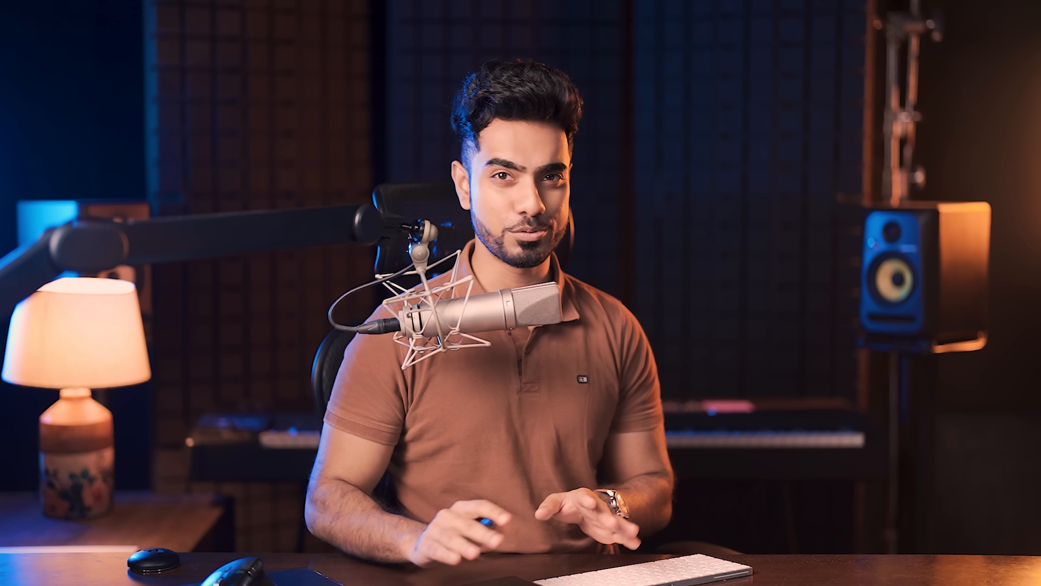
pyautogui.moveTo(584, 330); pyautogui.dragTo(689, 331)
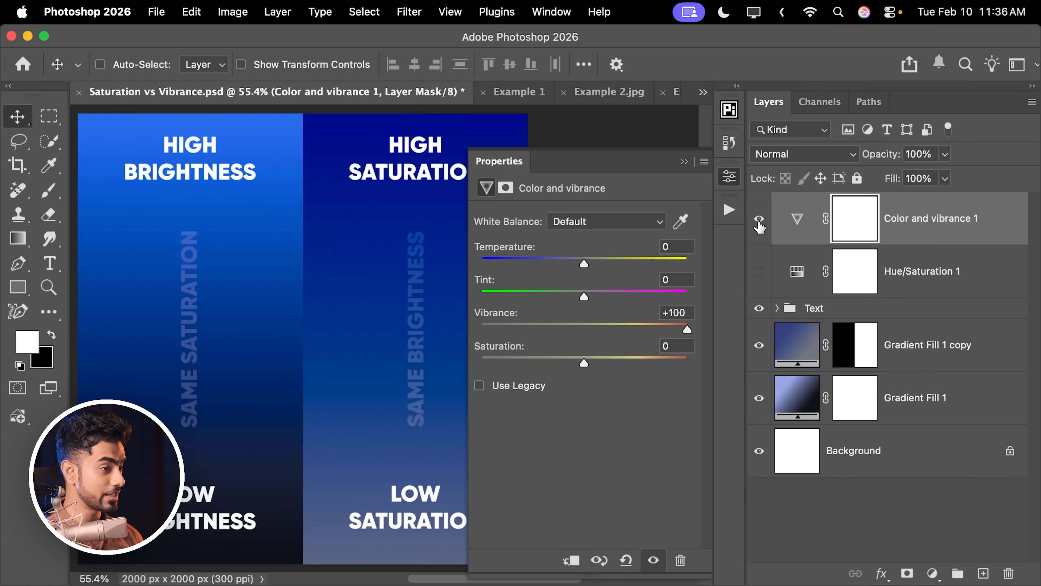
pyautogui.click(684, 161)
# Compare the gradients with the Color and vibrance layer and with the Hue/Saturation layer by switching their visibility alternately.
pyautogui.click(759, 219)
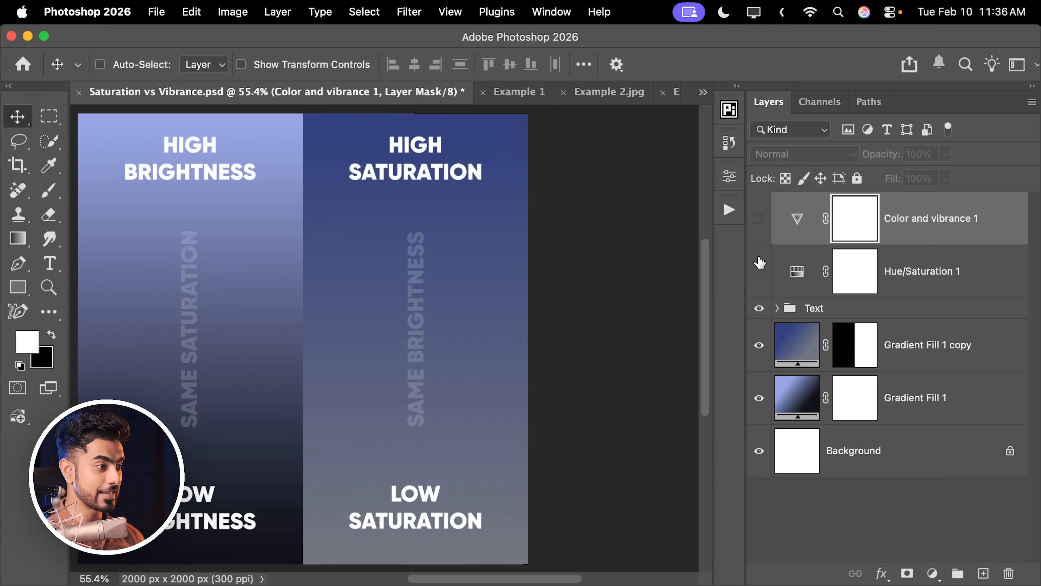
pyautogui.click(759, 271)
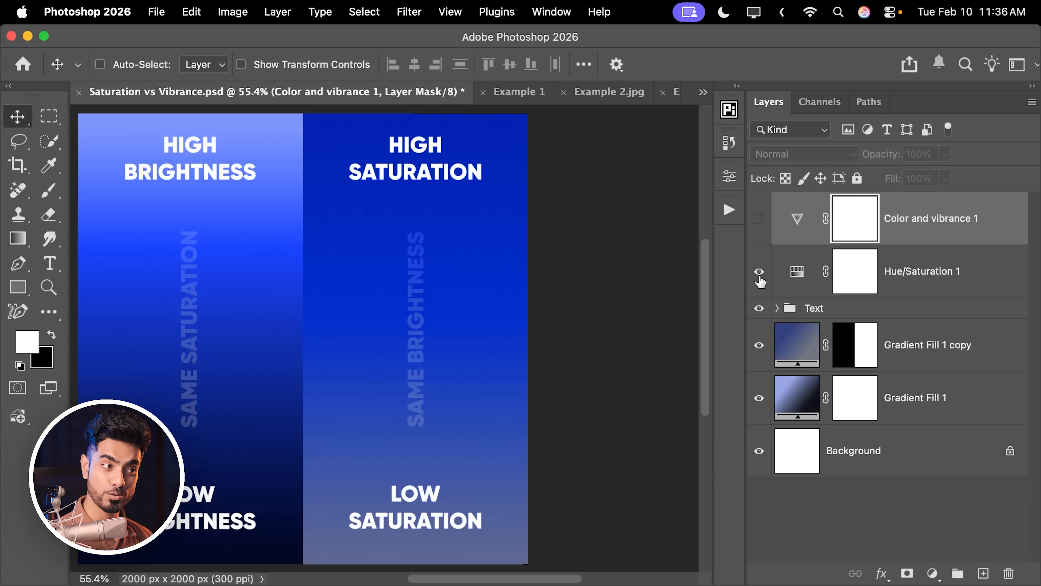
pyautogui.click(759, 272)
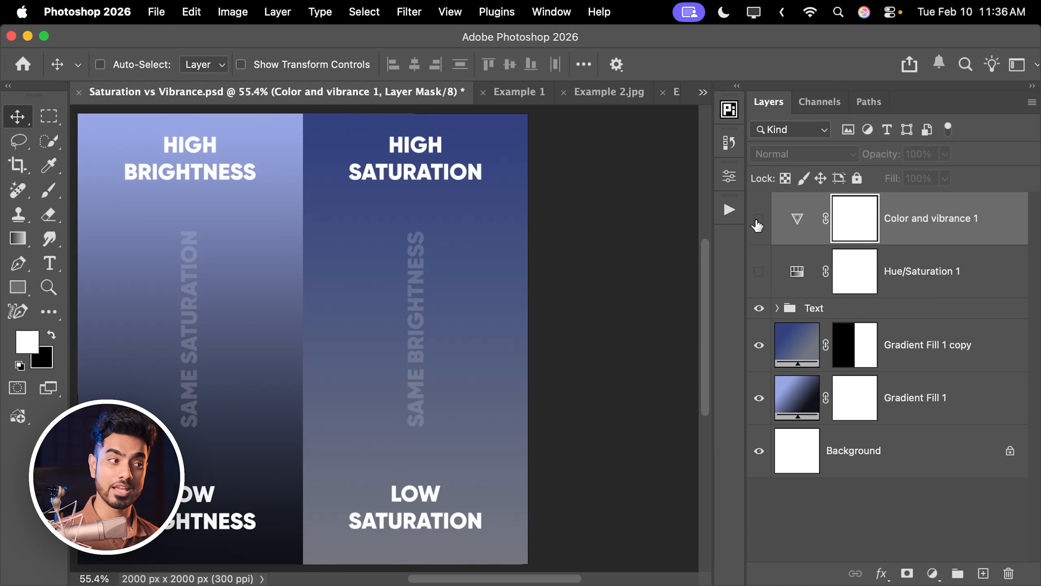
pyautogui.click(759, 220)
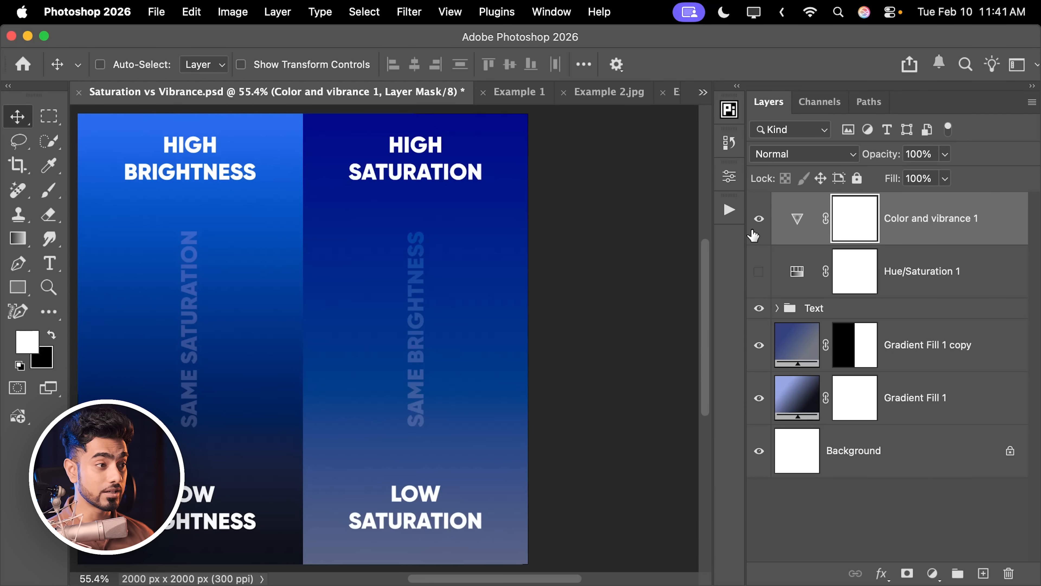
pyautogui.click(759, 220)
pyautogui.click(759, 221)
pyautogui.click(758, 271)
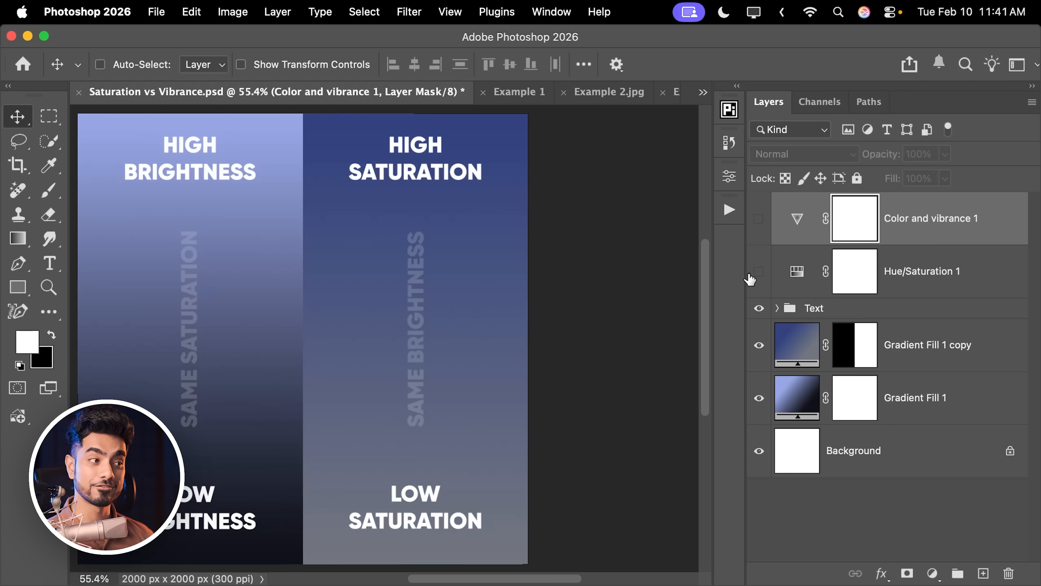
pyautogui.click(759, 271)
pyautogui.click(757, 274)
pyautogui.click(756, 274)
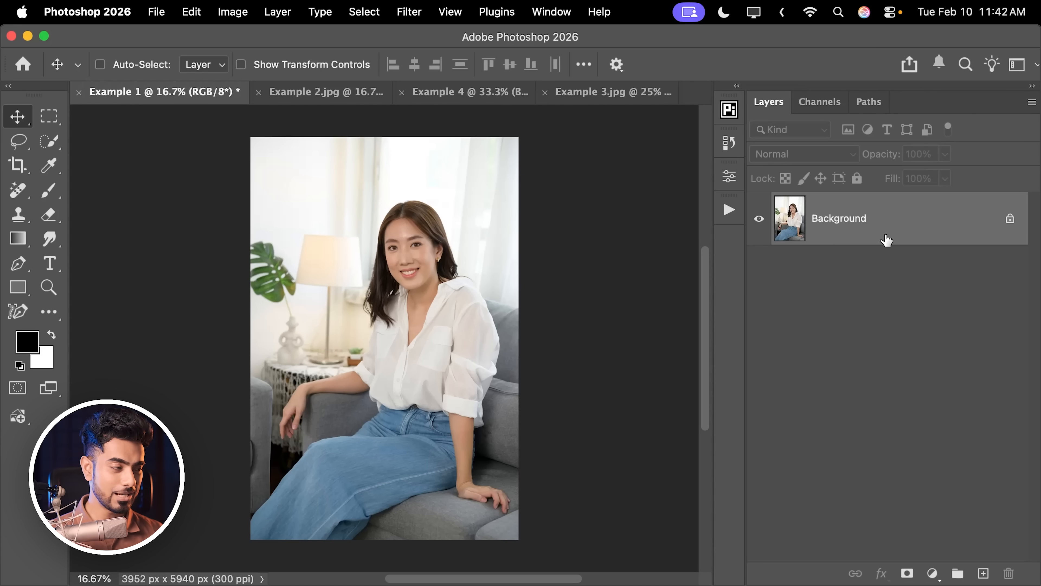
# Add a Hue/Saturation adjustment layer to the portrait with Saturation +14 and compare the photo with and without it.
pyautogui.press('super+equal')
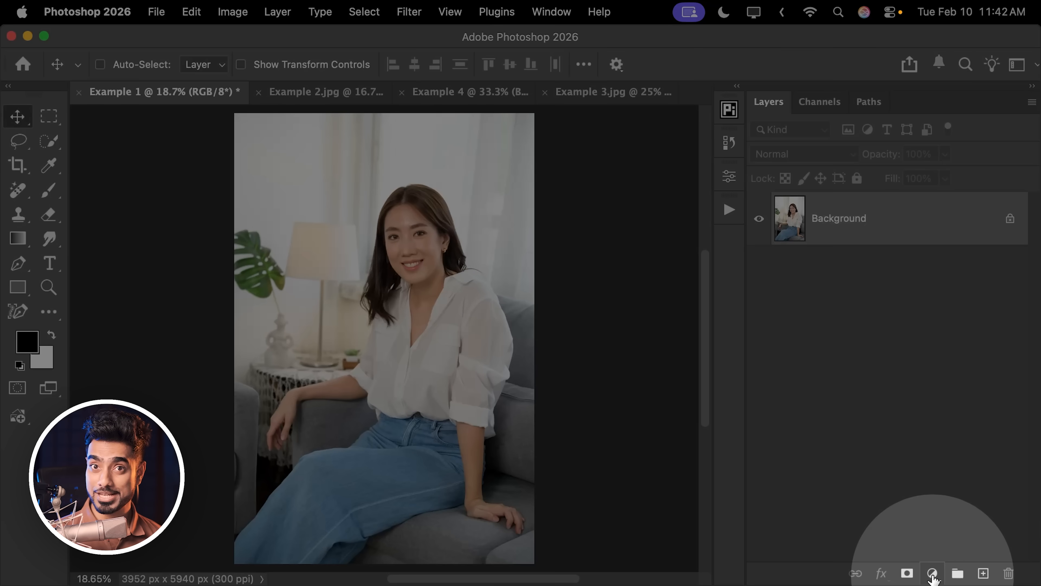
pyautogui.click(933, 578)
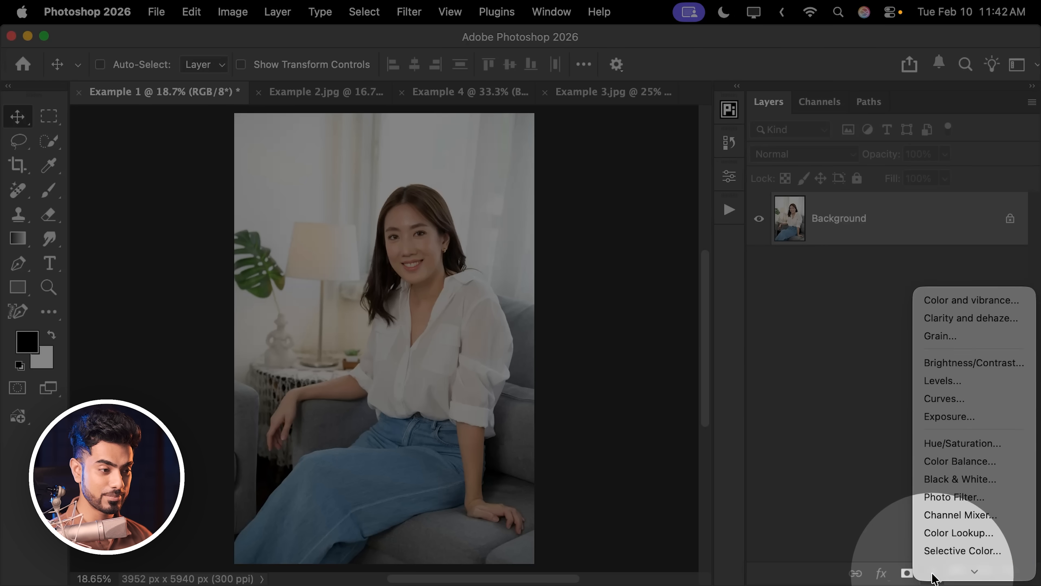
pyautogui.click(947, 429)
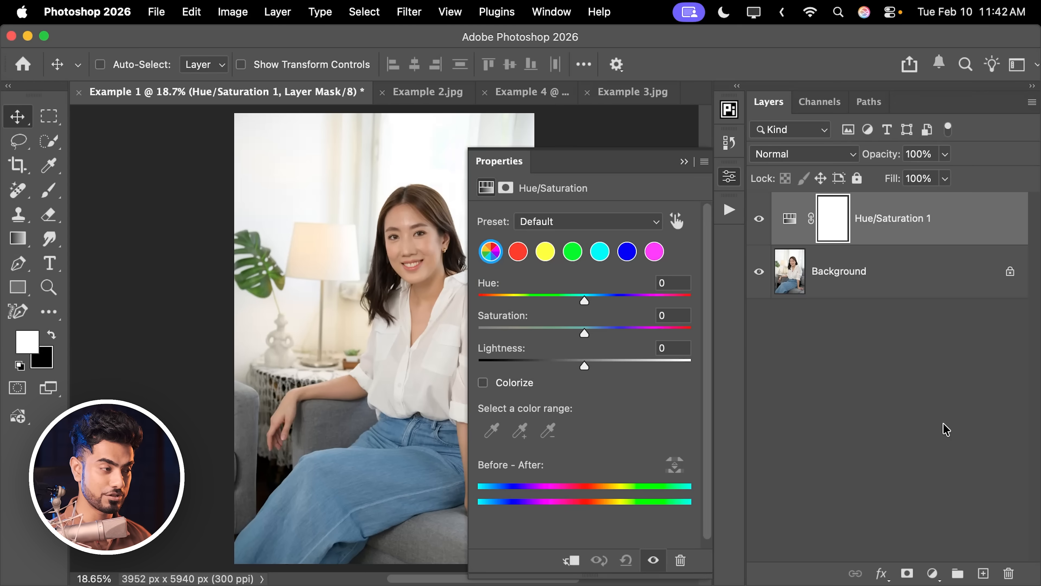
pyautogui.hscroll(5, 418, 299)
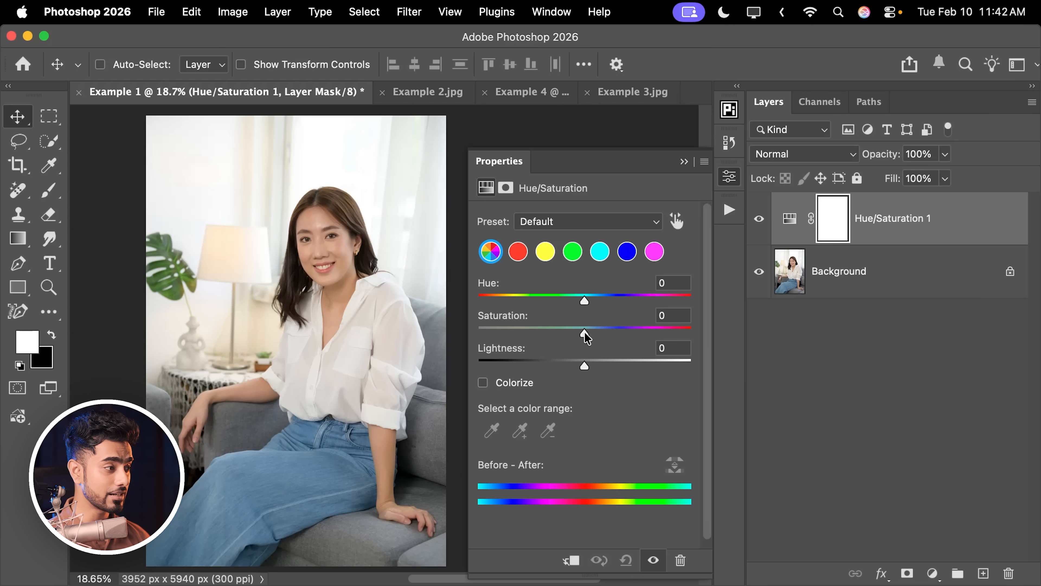
pyautogui.moveTo(584, 332); pyautogui.dragTo(599, 334)
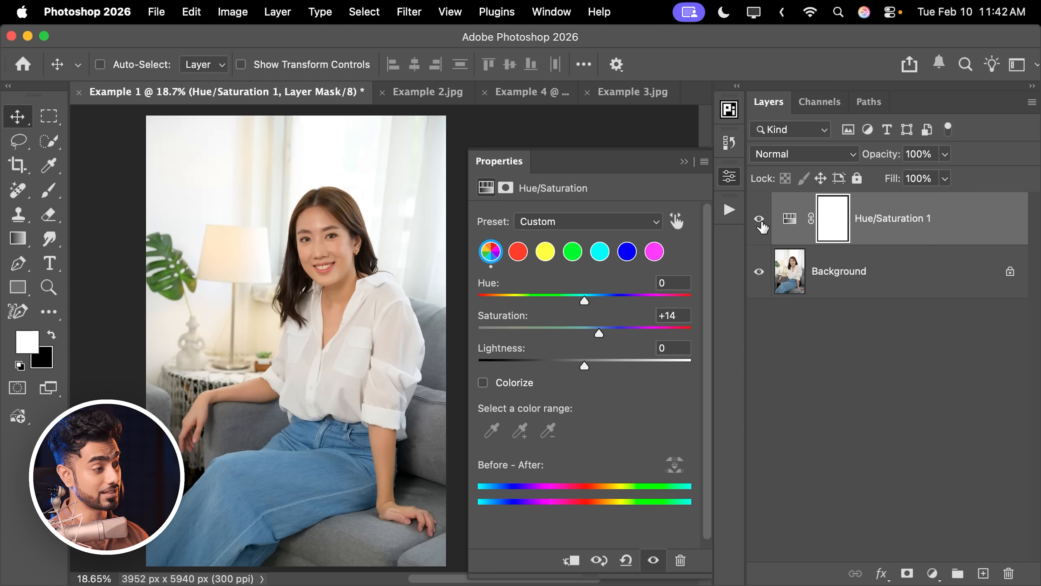
pyautogui.click(758, 219)
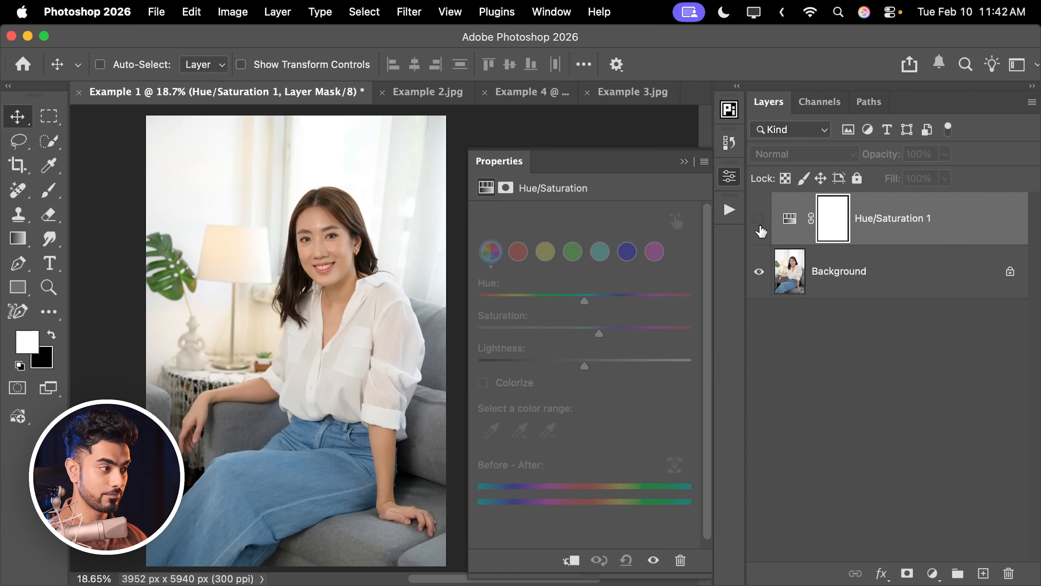
pyautogui.click(759, 219)
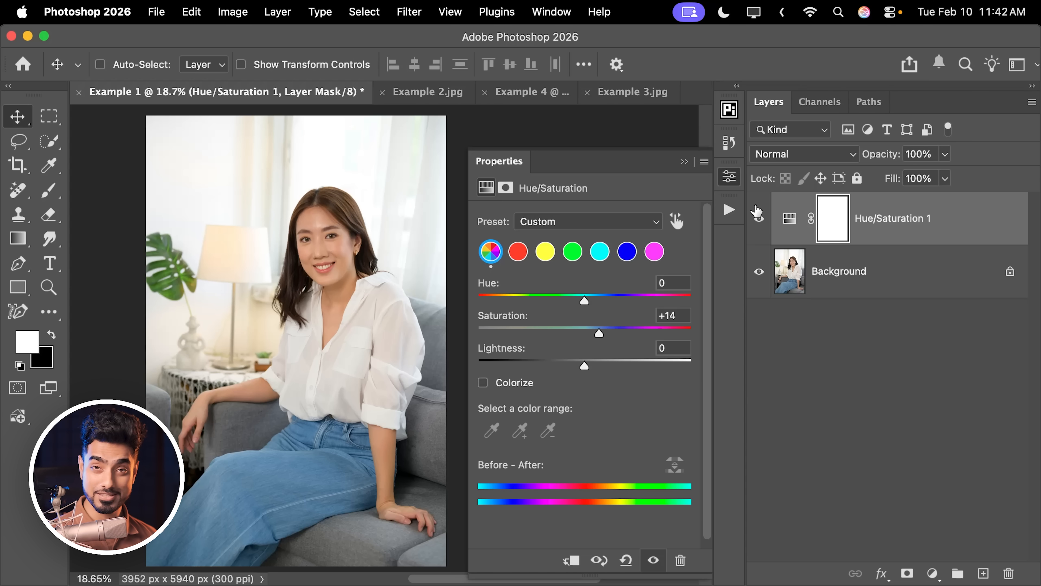
# Hide the portrait's Hue/Saturation layer and add a Color and vibrance adjustment layer with Vibrance set to +21.
pyautogui.click(760, 220)
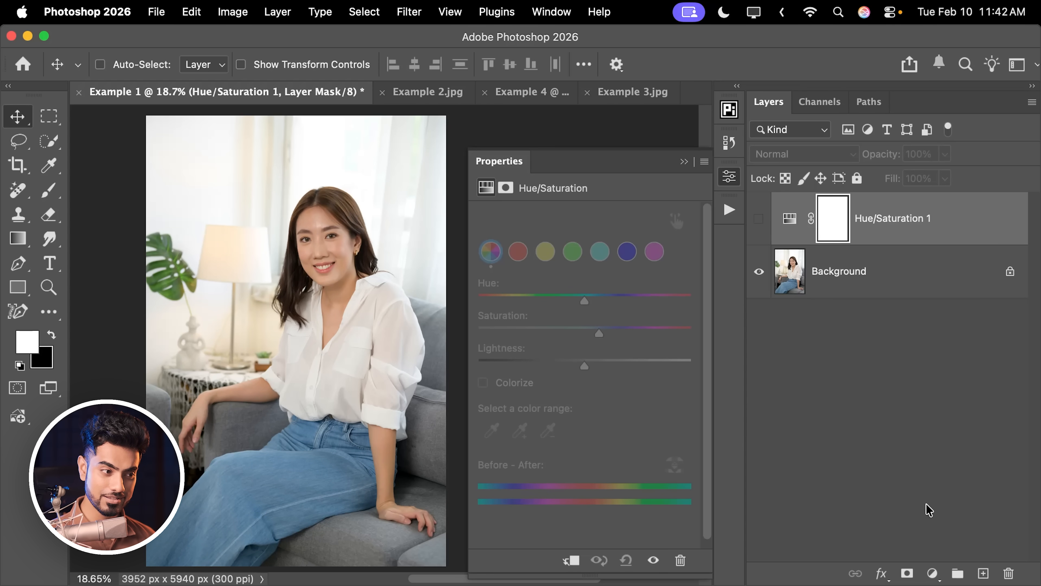
pyautogui.click(932, 572)
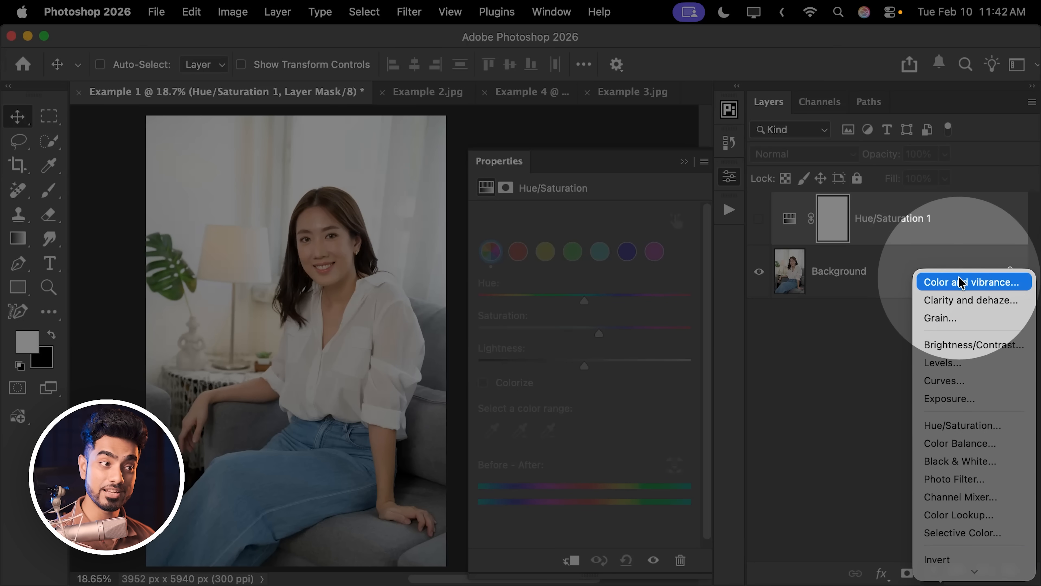
pyautogui.click(960, 283)
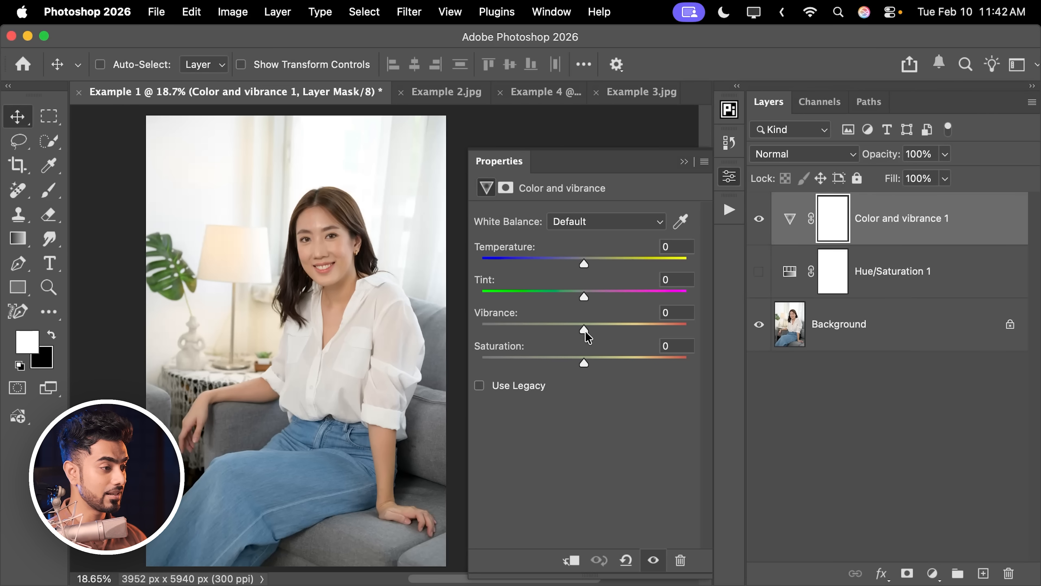
pyautogui.moveTo(585, 331); pyautogui.dragTo(605, 330)
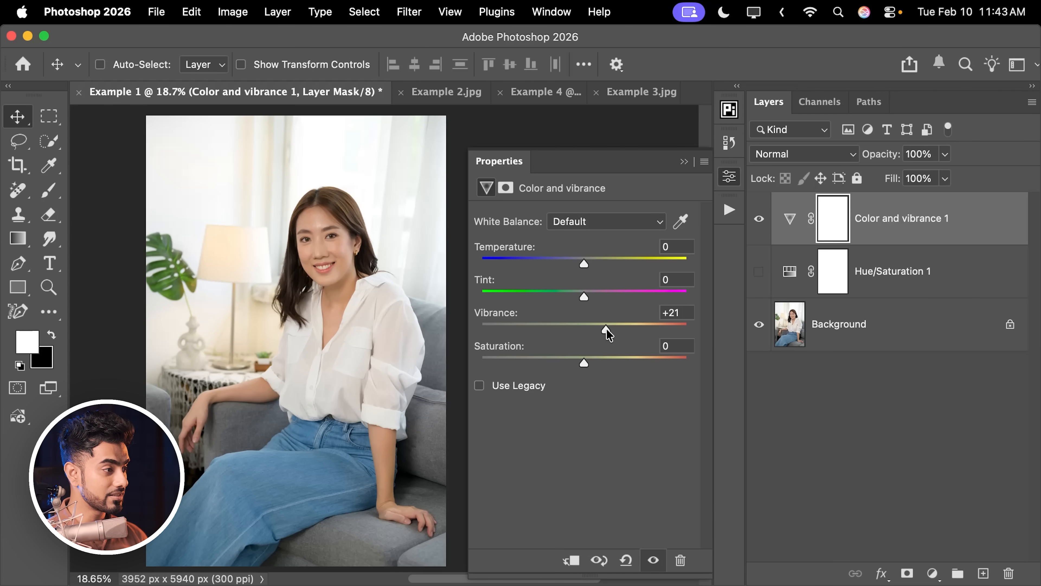
# Try a Vibrance of +66 on the portrait, check it against the original, and lower the Vibrance again.
pyautogui.moveTo(607, 329); pyautogui.dragTo(657, 329)
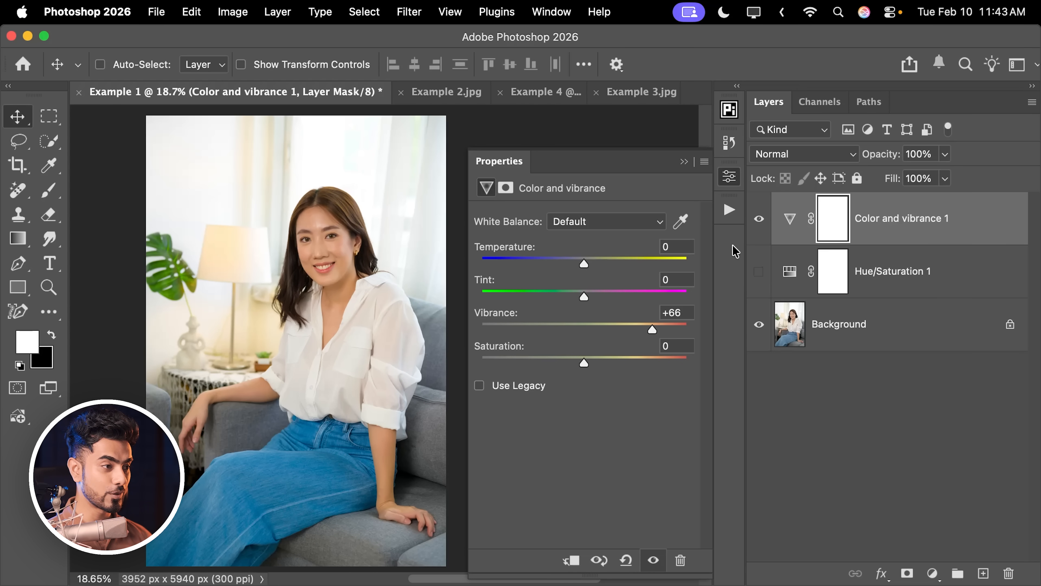
pyautogui.click(758, 221)
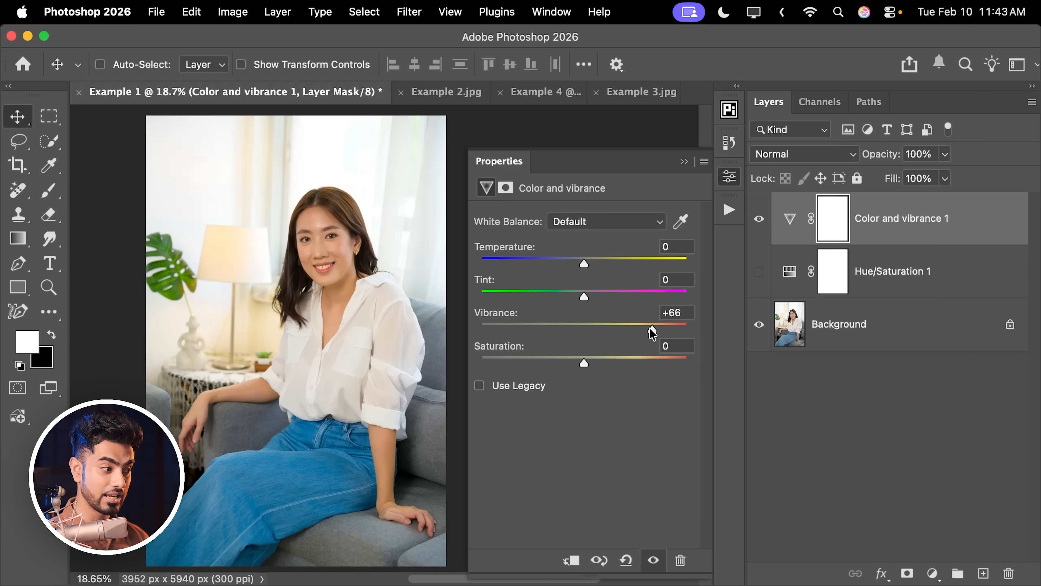
pyautogui.moveTo(652, 328); pyautogui.dragTo(609, 329)
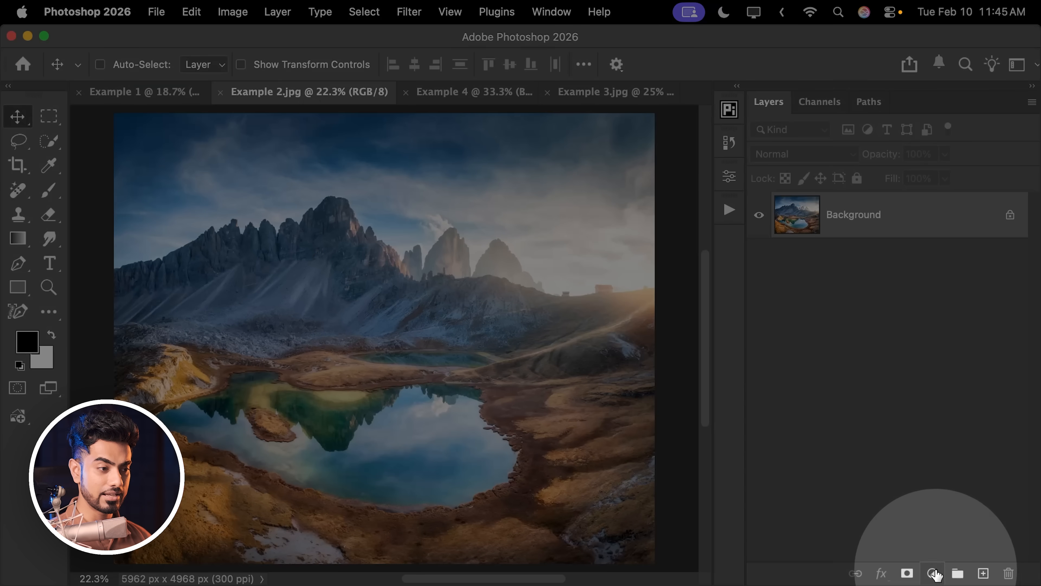
# Try raising the saturation of the mountain landscape with a Hue/Saturation adjustment layer, and delete that layer.
pyautogui.click(933, 573)
pyautogui.click(953, 407)
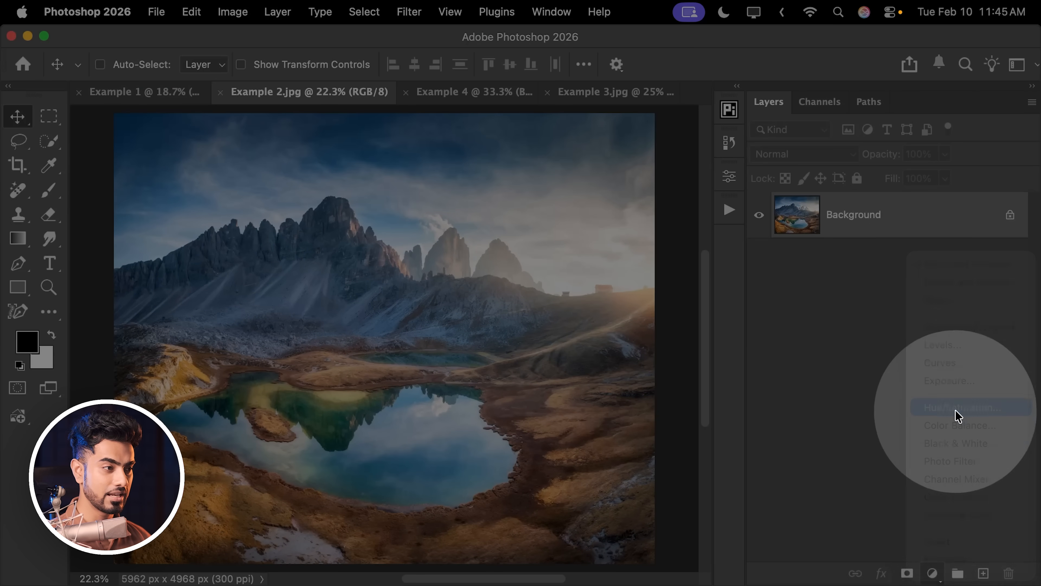
pyautogui.moveTo(620, 169); pyautogui.dragTo(852, 181)
pyautogui.moveTo(818, 345); pyautogui.dragTo(853, 347)
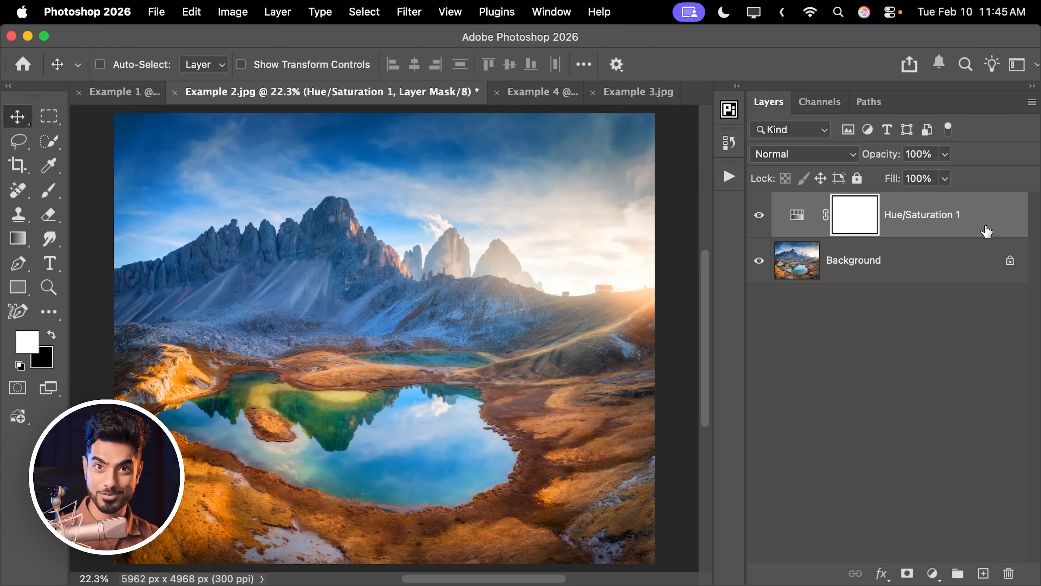
pyautogui.moveTo(986, 231); pyautogui.dragTo(1006, 571)
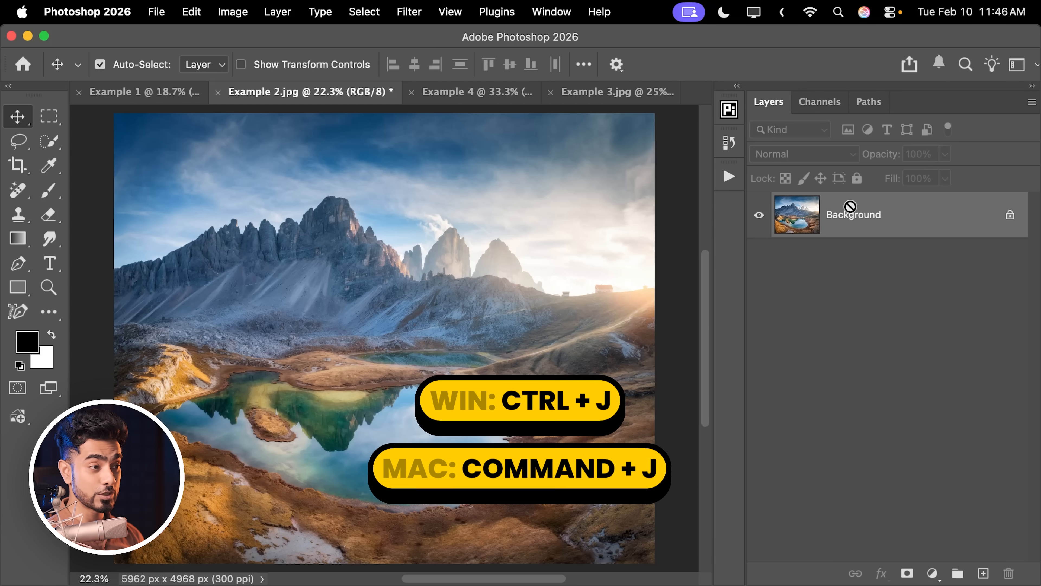
# Duplicate the landscape's Background layer and apply the HSB/HSL filter to the copy with RGB input mode and HSL row order.
pyautogui.press('super+j')
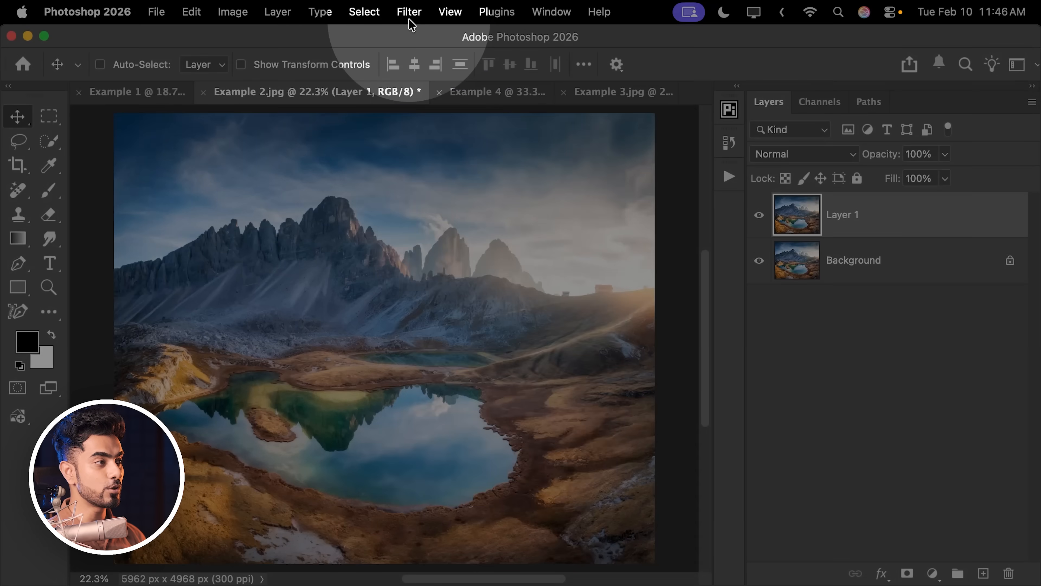
pyautogui.click(408, 12)
pyautogui.moveTo(462, 380)
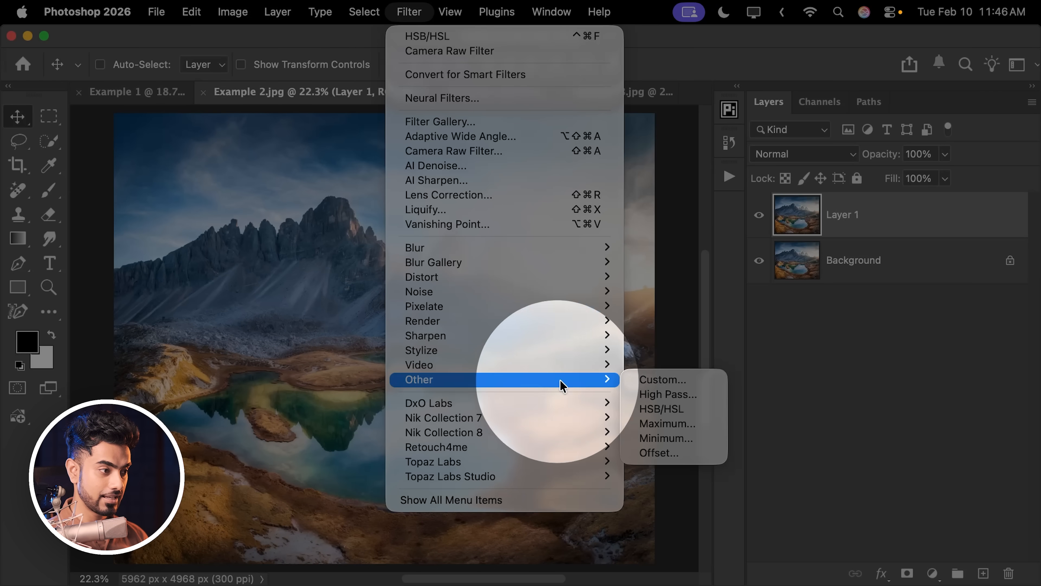
pyautogui.click(669, 415)
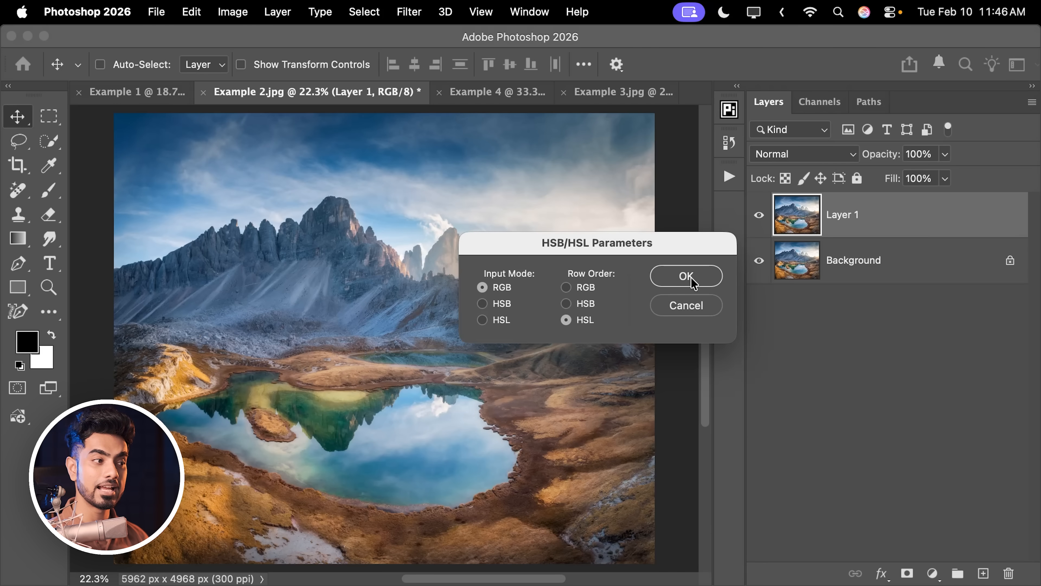
pyautogui.click(690, 277)
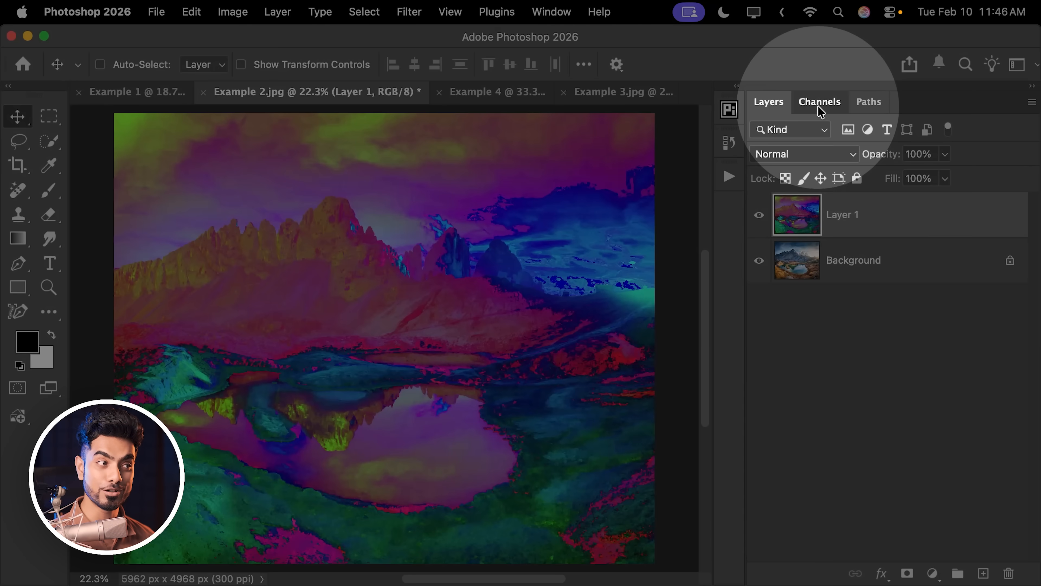
# Examine the filtered layer's Red, Green and Blue channels one by one to compare their greyscale maps.
pyautogui.click(821, 106)
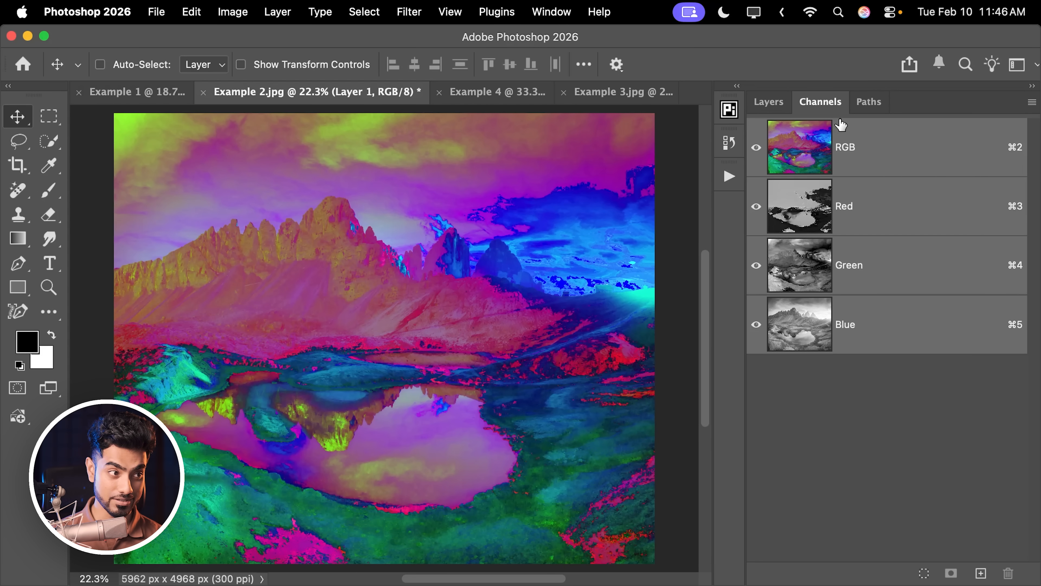
pyautogui.click(874, 211)
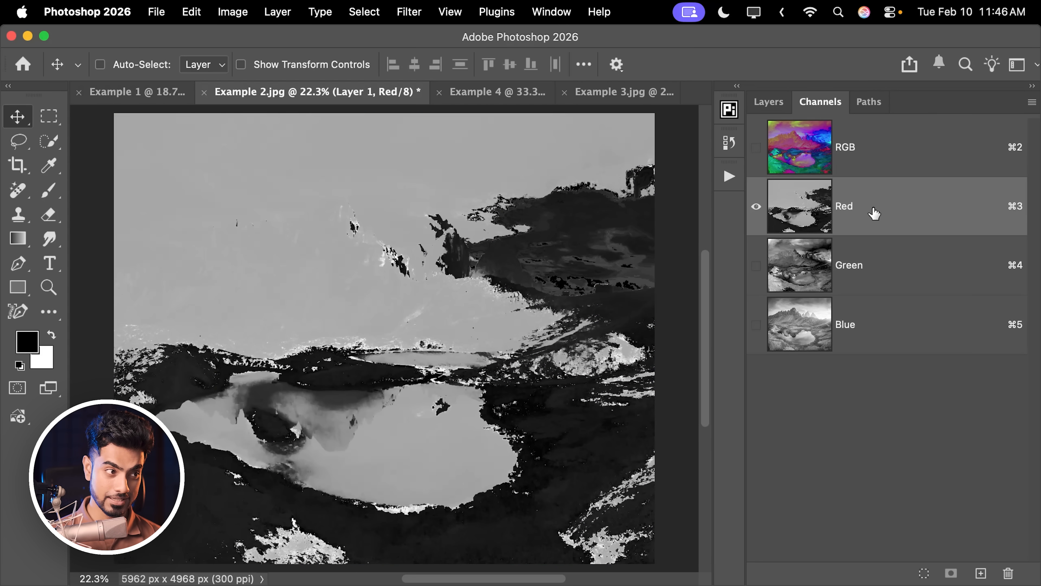
pyautogui.click(897, 269)
pyautogui.click(905, 326)
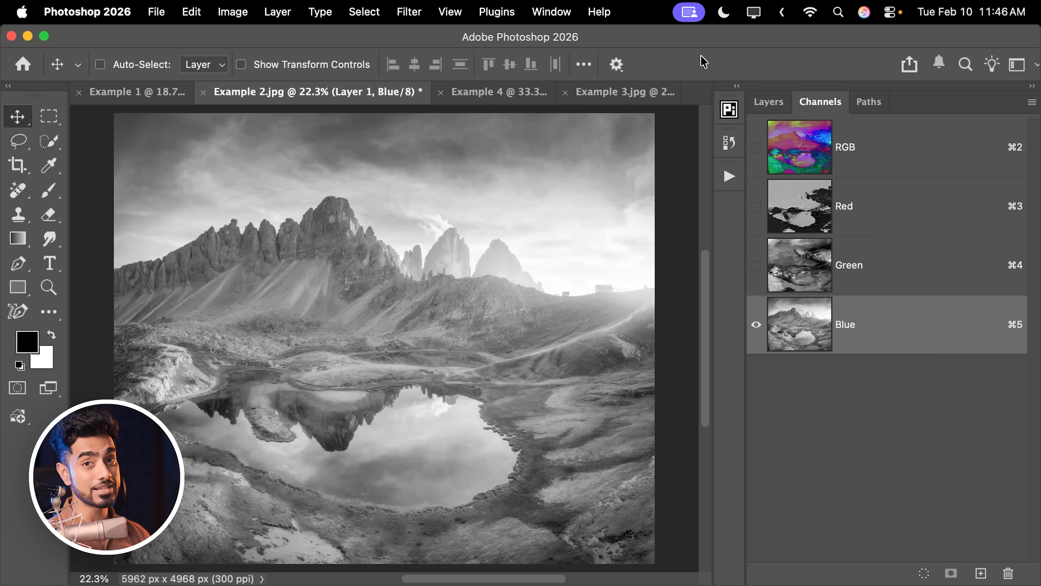
pyautogui.click(873, 207)
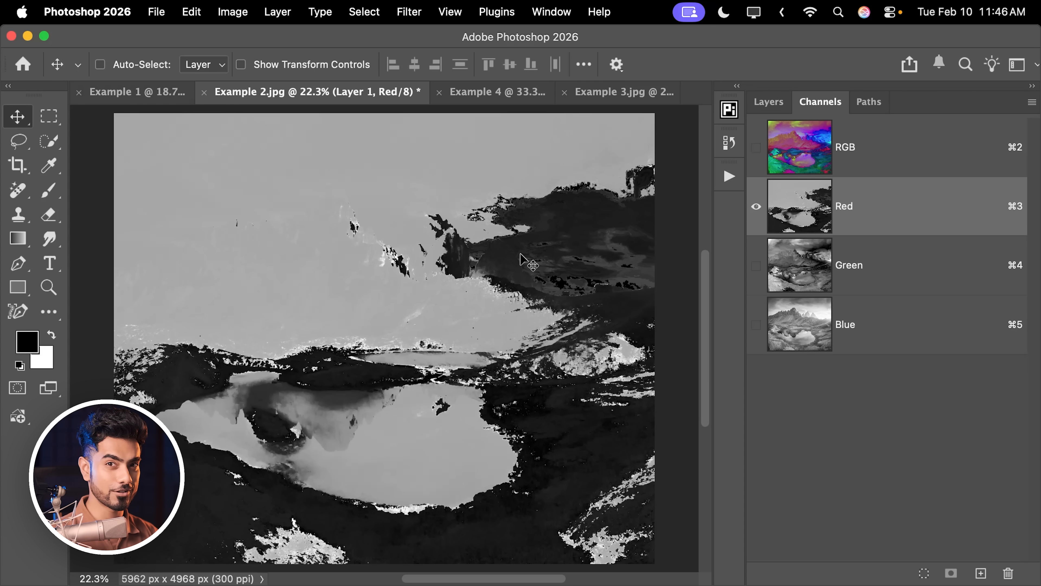
pyautogui.click(885, 277)
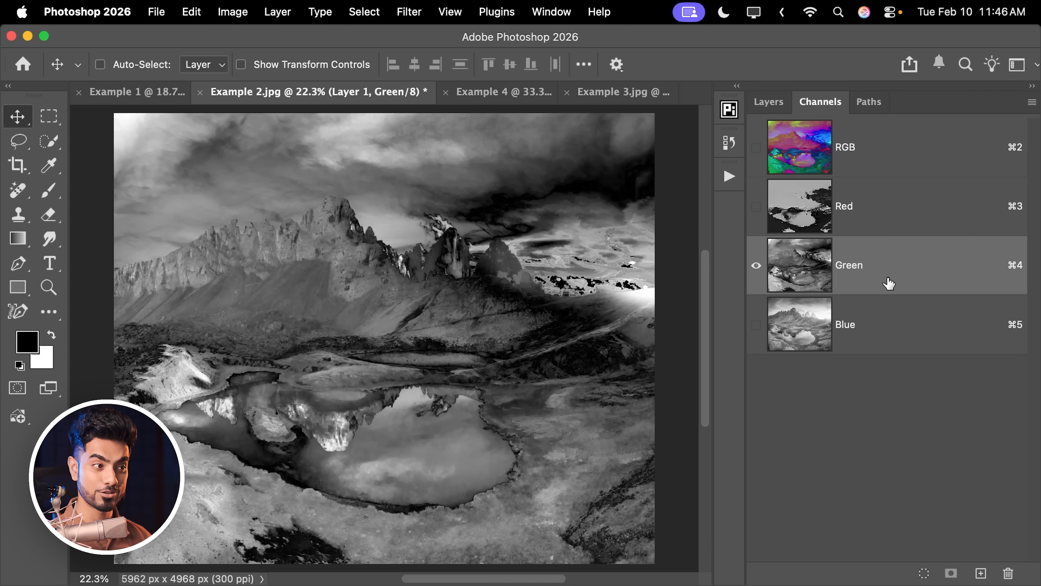
pyautogui.click(891, 329)
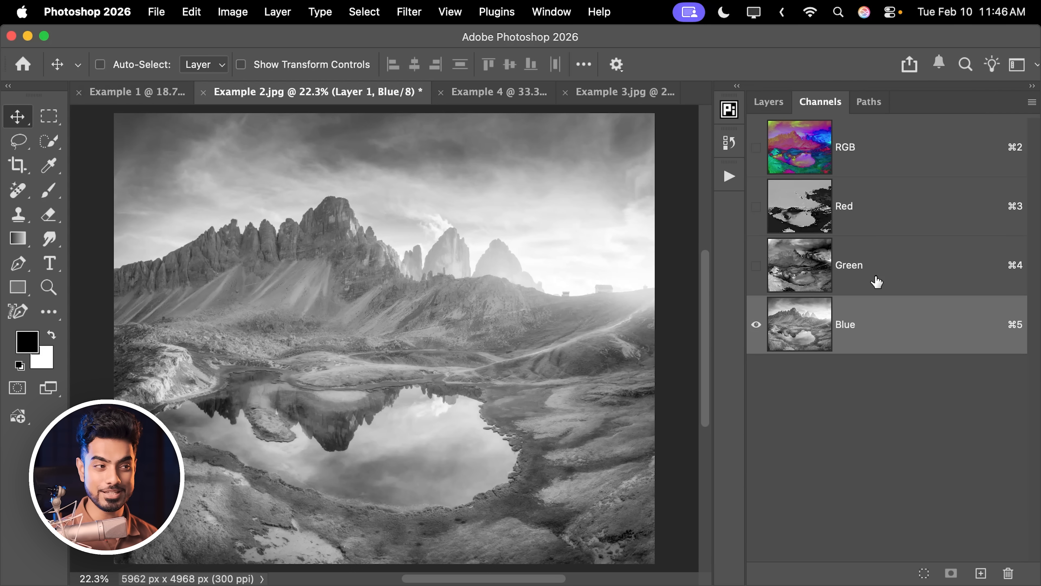
# Load the Green channel as a selection, restore the RGB composite and delete the filtered Layer 1.
pyautogui.click(884, 285)
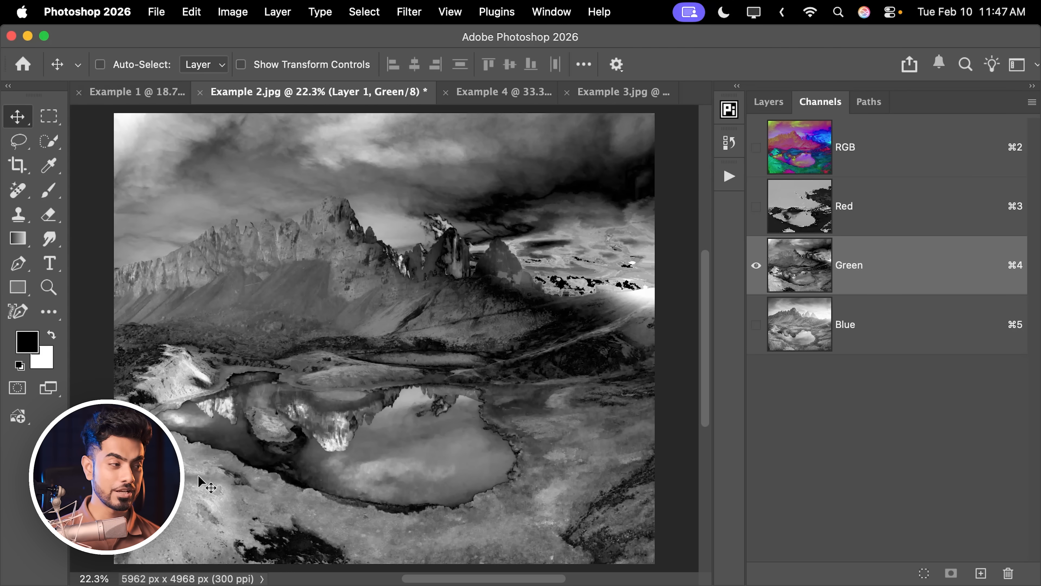
pyautogui.press('super')
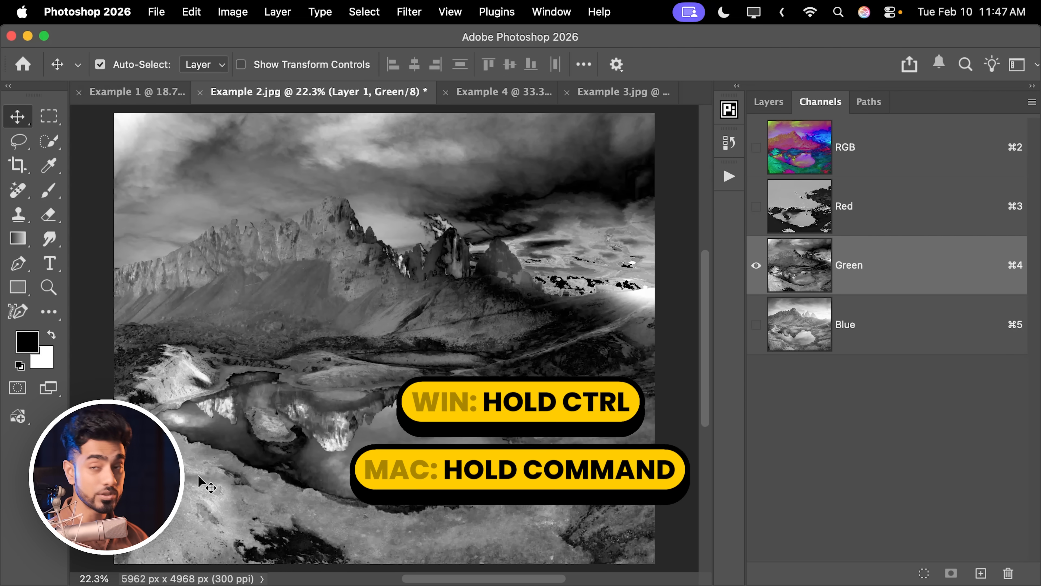
pyautogui.keyDown('super'); pyautogui.click(792, 281); pyautogui.keyUp('super')
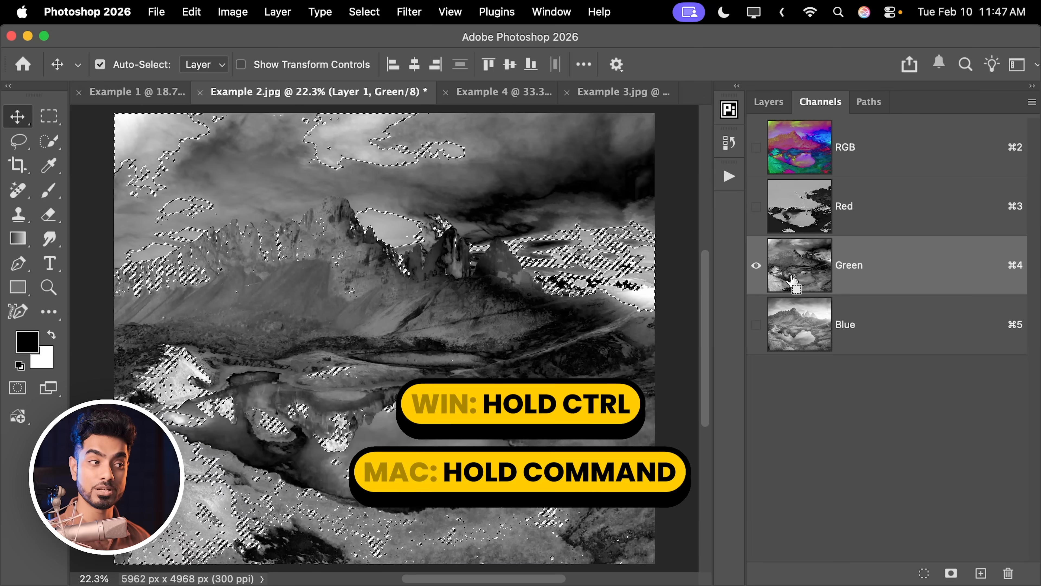
pyautogui.click(869, 159)
pyautogui.click(769, 101)
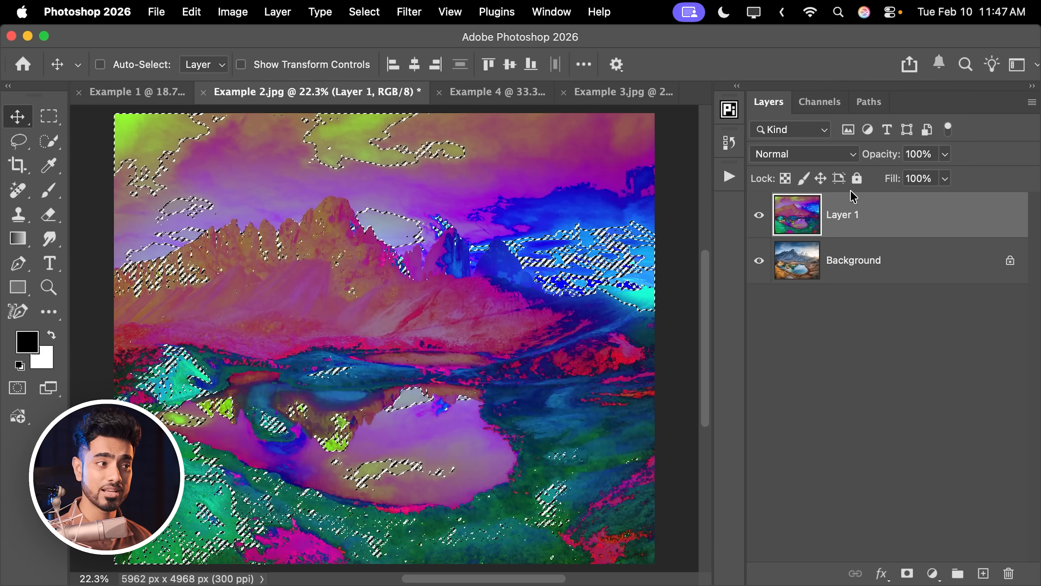
pyautogui.moveTo(909, 212); pyautogui.dragTo(1009, 573)
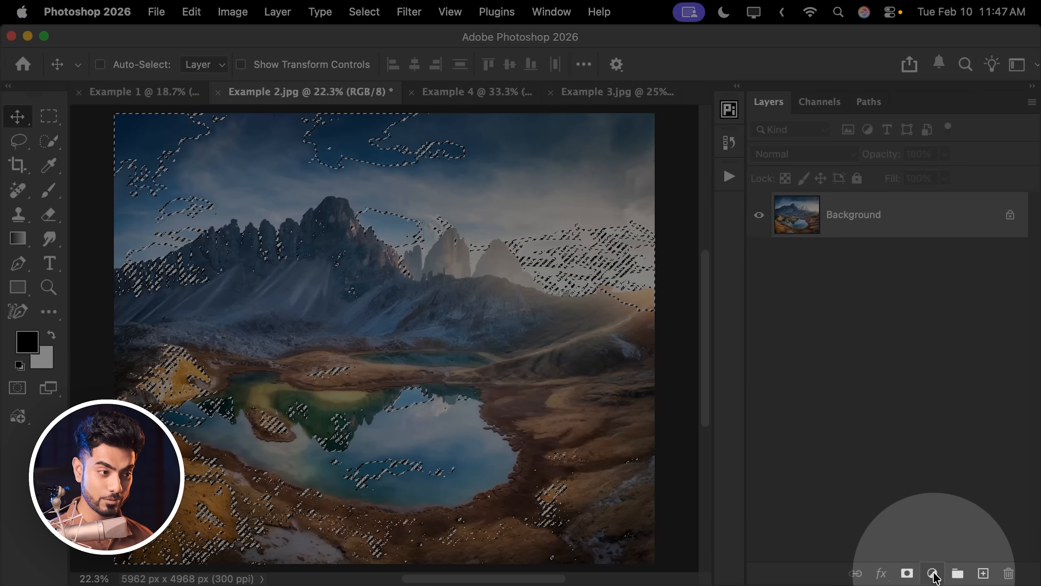
# Add a Hue/Saturation adjustment layer masked by the saturation-map selection and set its Saturation to +47.
pyautogui.click(932, 573)
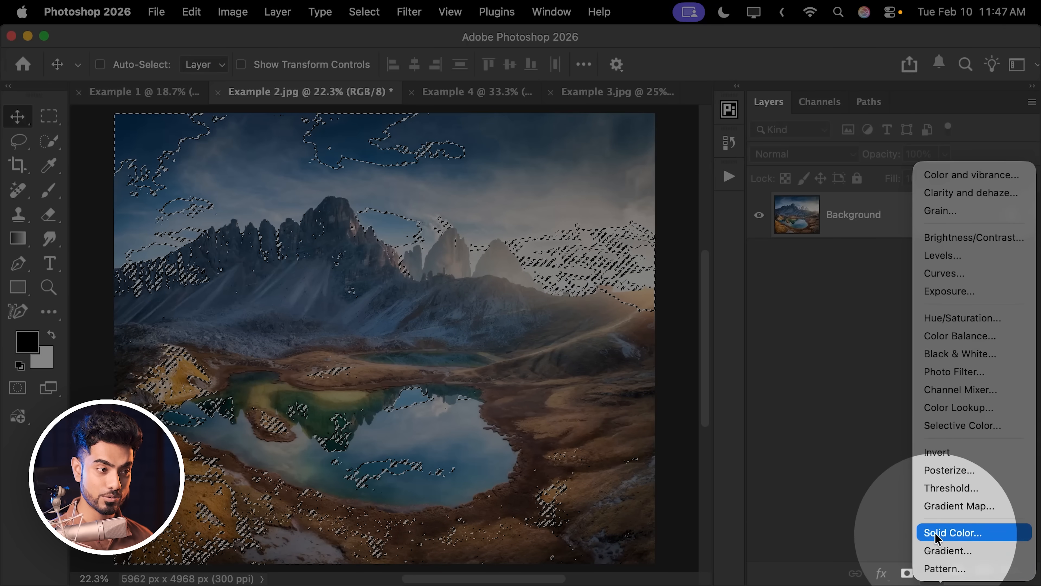
pyautogui.click(943, 318)
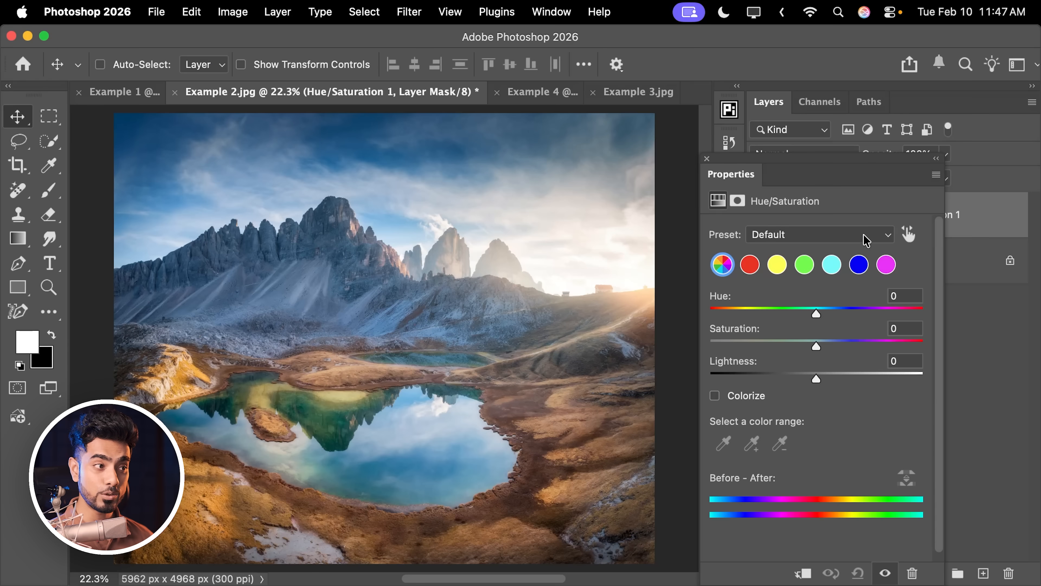
pyautogui.moveTo(800, 167); pyautogui.dragTo(610, 266)
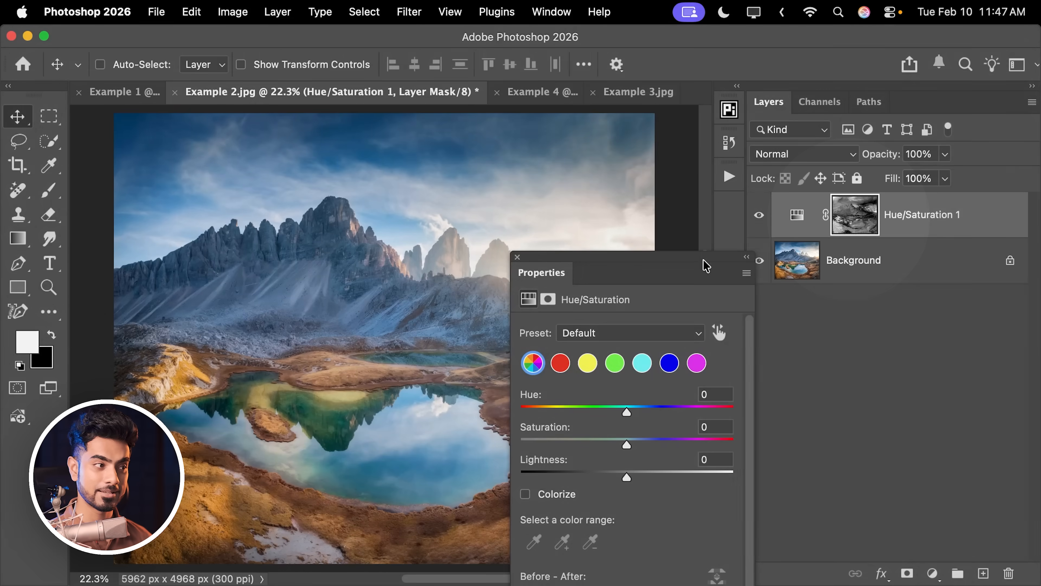
pyautogui.moveTo(704, 262); pyautogui.dragTo(819, 168)
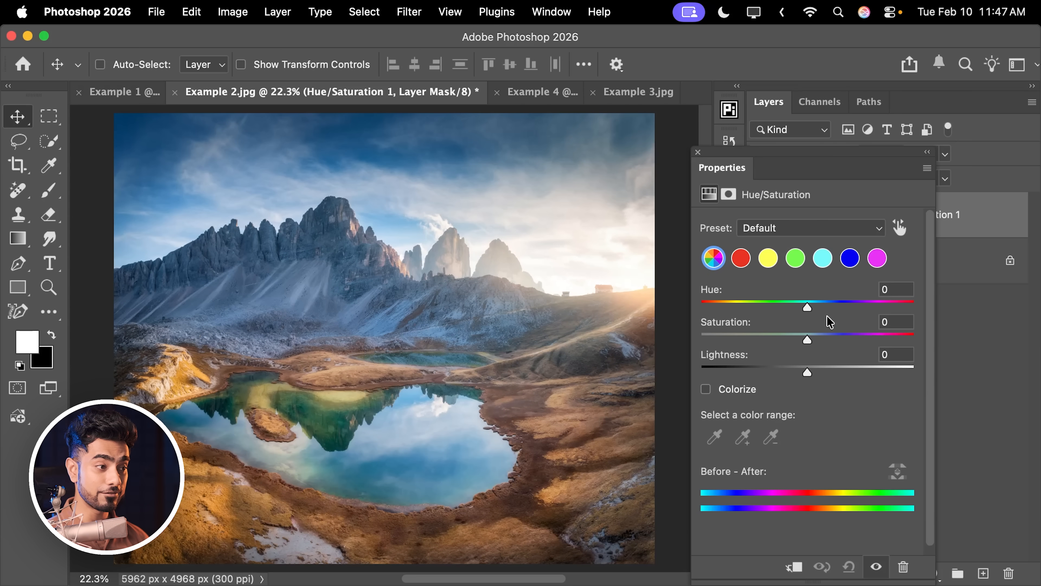
pyautogui.moveTo(808, 341); pyautogui.dragTo(858, 343)
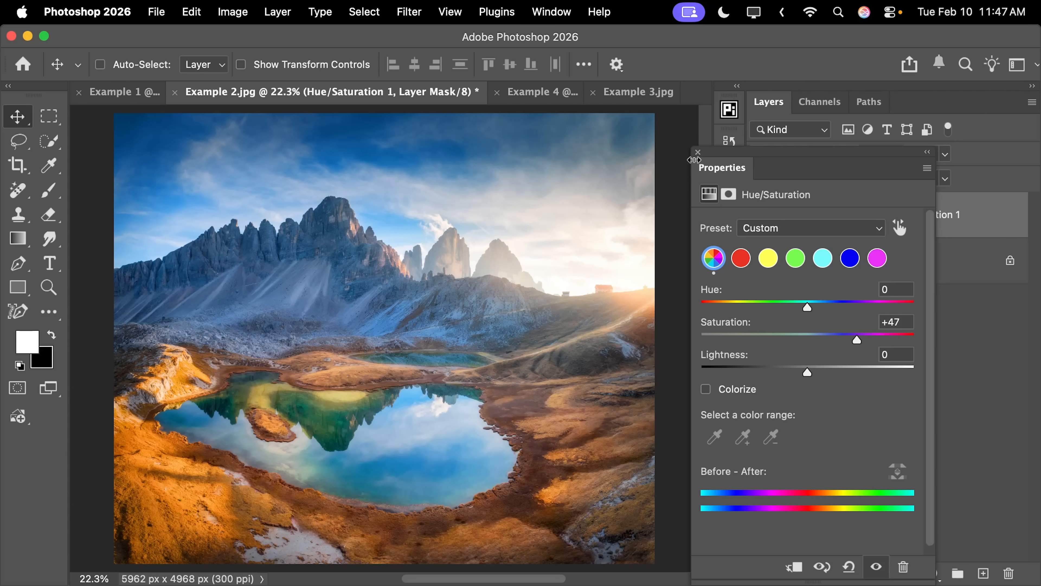
# Compare the landscape with and without the masked Hue/Saturation adjustment.
pyautogui.click(696, 153)
pyautogui.click(759, 215)
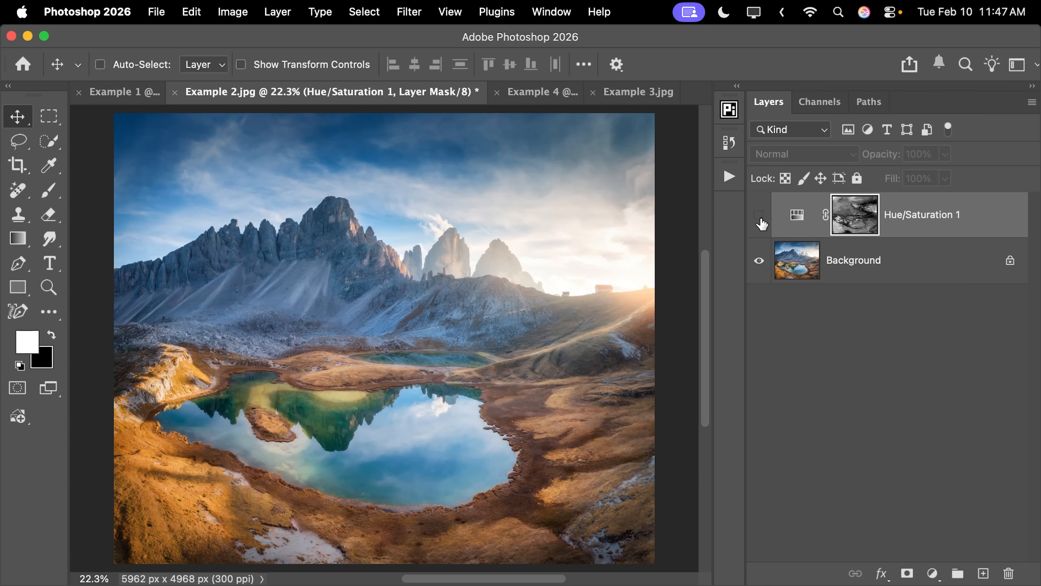
pyautogui.click(759, 215)
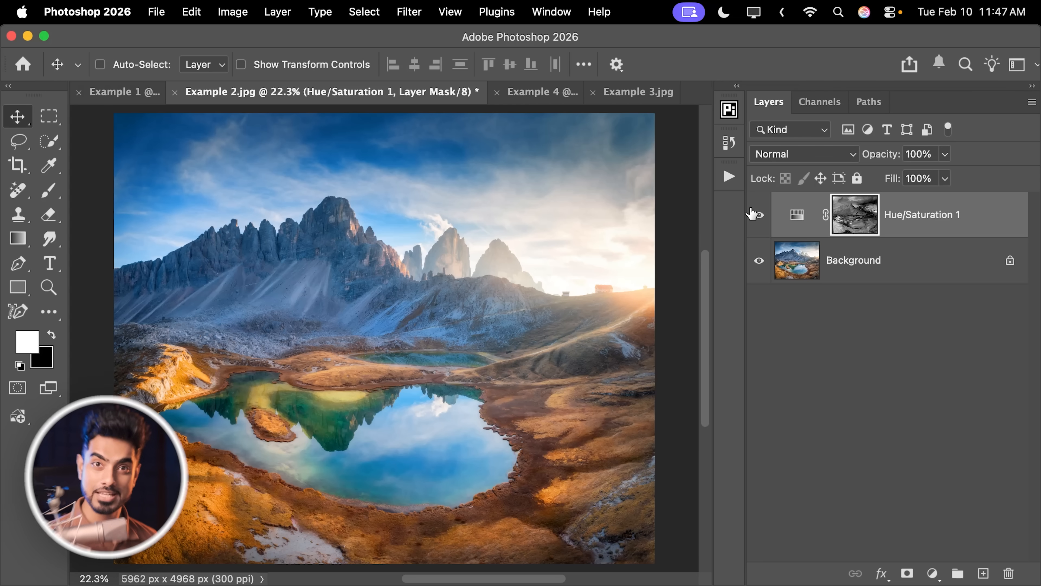
# Hide the Hue/Saturation layer and add a Color and vibrance adjustment layer with Vibrance set to +57.
pyautogui.click(760, 221)
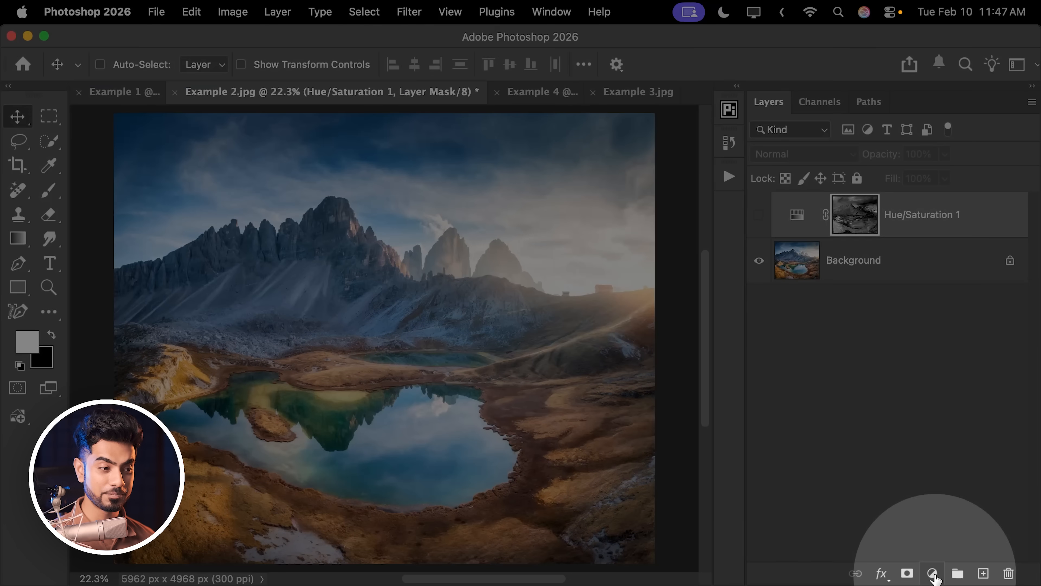
pyautogui.click(933, 574)
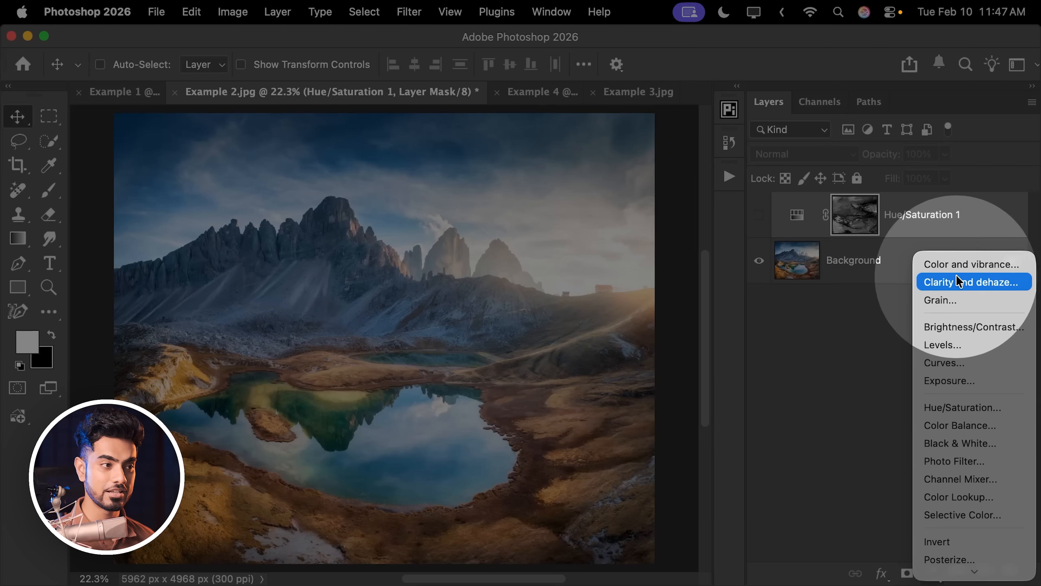
pyautogui.click(960, 264)
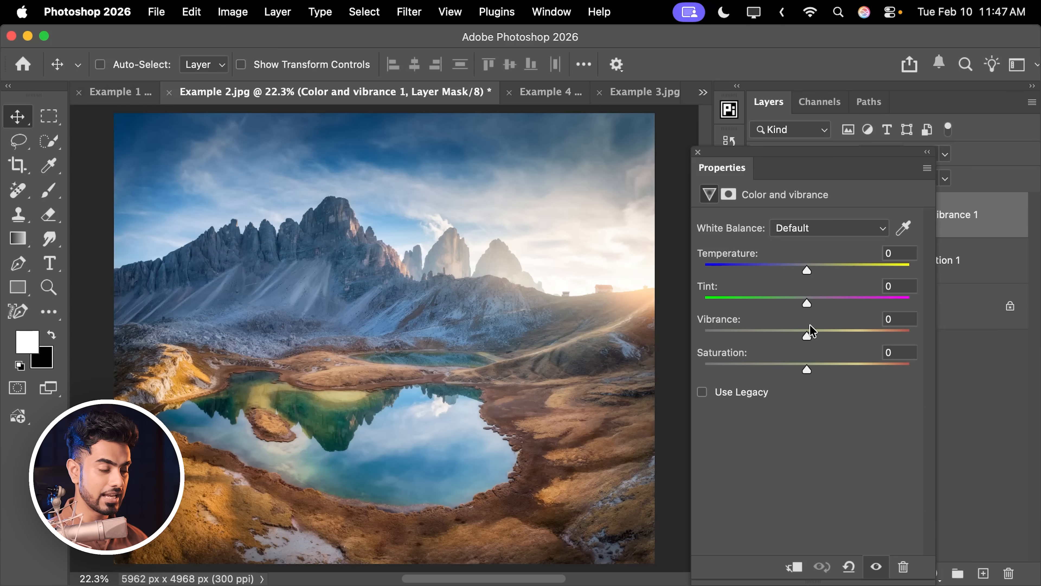
pyautogui.moveTo(808, 335); pyautogui.dragTo(865, 335)
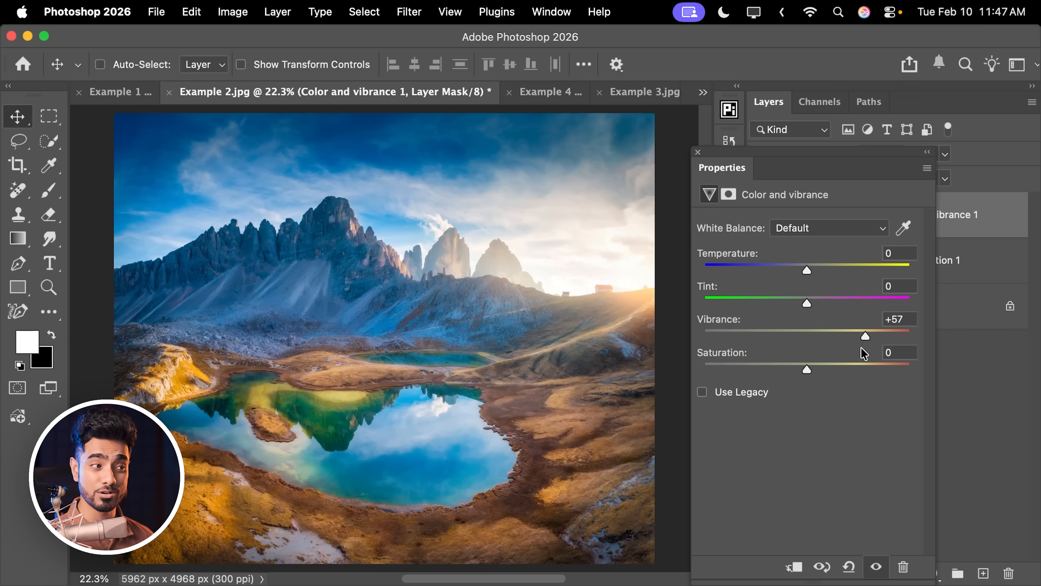
# Show the Hue/Saturation layer in place of the Color and vibrance layer and fine-tune its Saturation.
pyautogui.click(697, 153)
pyautogui.click(759, 215)
pyautogui.click(759, 261)
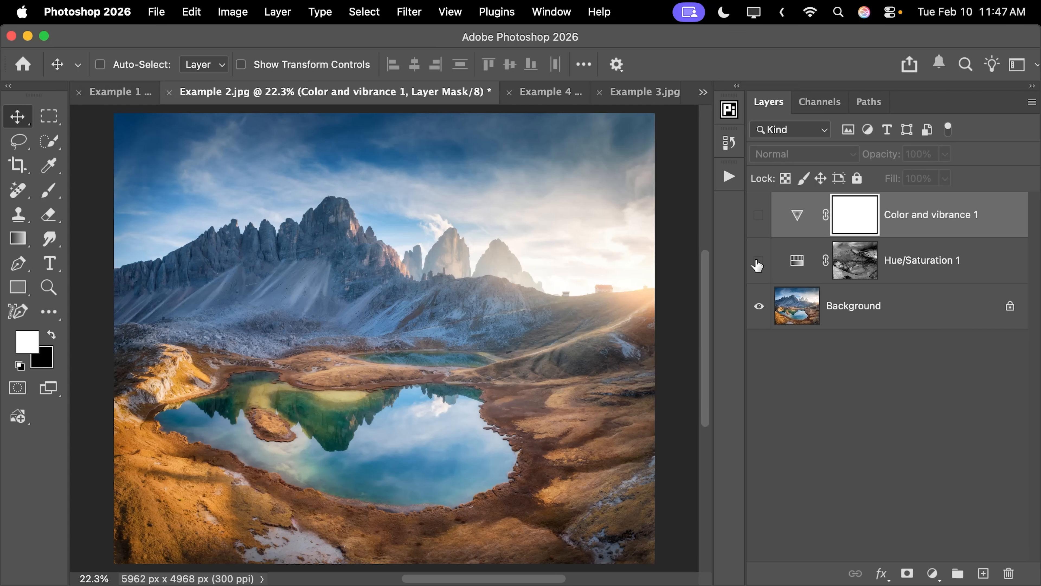
pyautogui.click(802, 264)
pyautogui.doubleClick(797, 266)
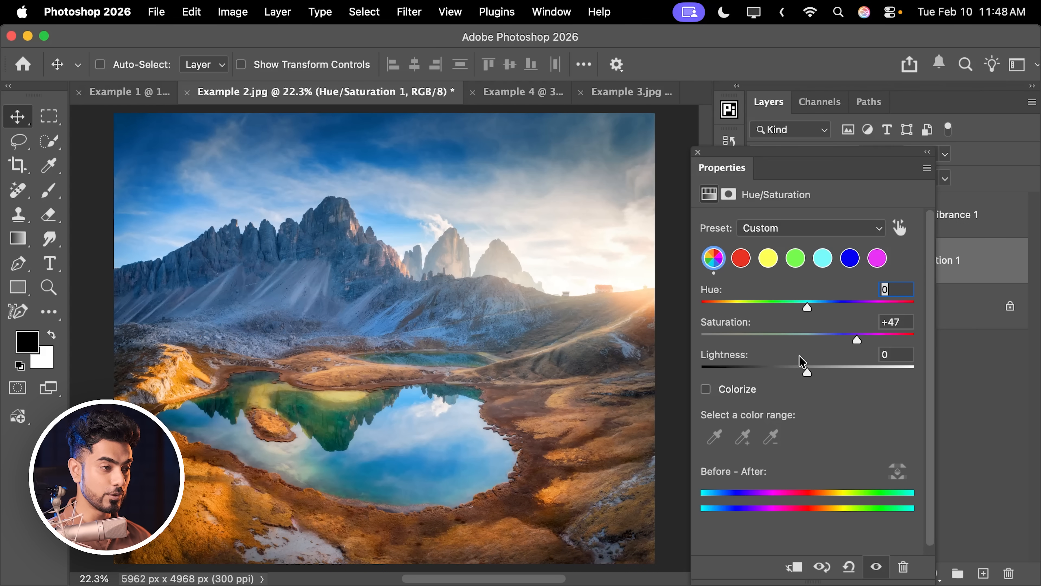
pyautogui.moveTo(854, 340)
pyautogui.mouseDown()
pyautogui.moveTo(869, 345)
pyautogui.moveTo(853, 341)
pyautogui.mouseUp()
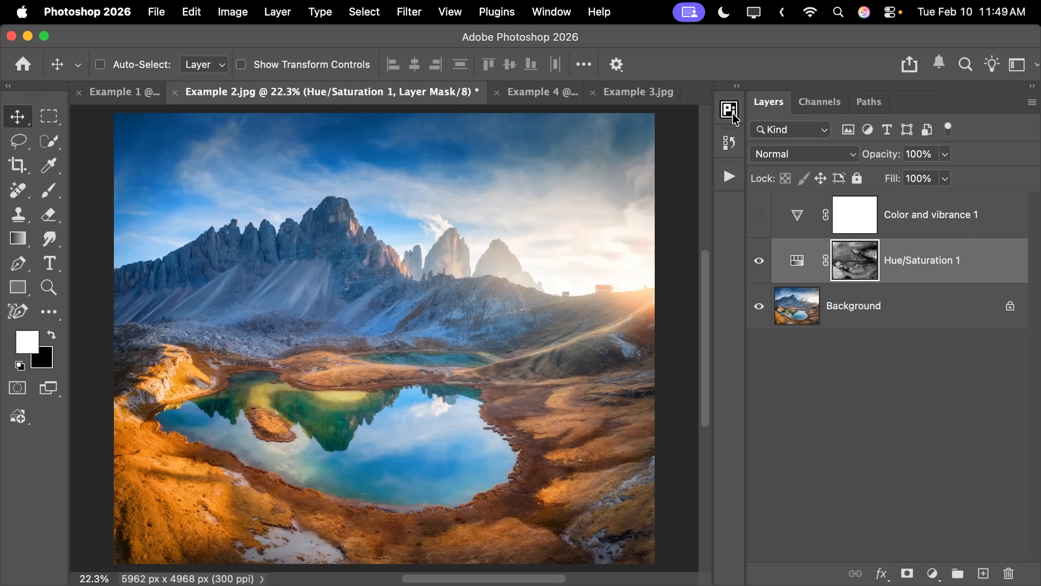
# Compare the original landscape with the Hue/Saturation and the Color and vibrance versions by switching each layer's visibility.
pyautogui.click(759, 263)
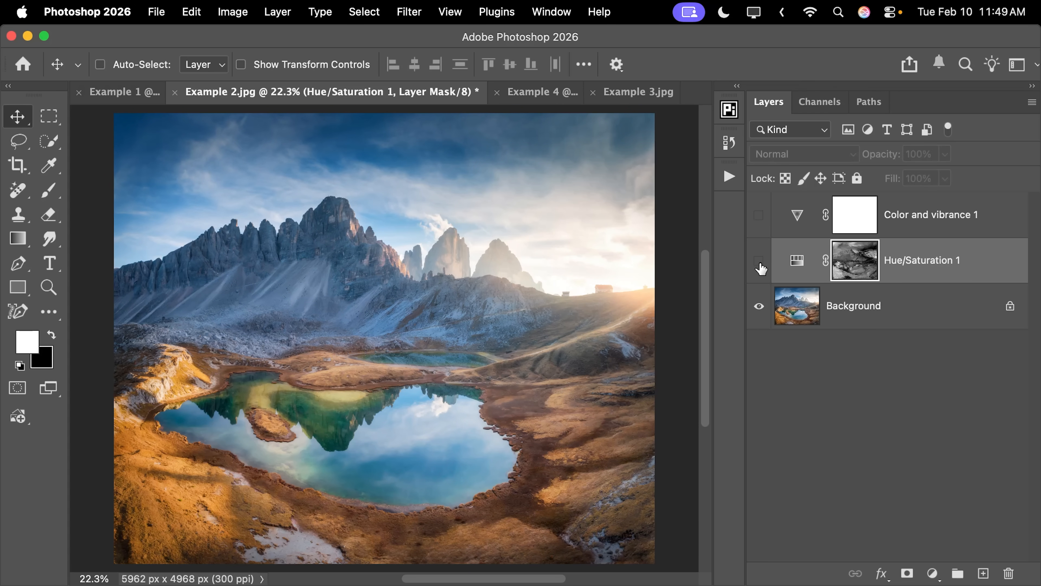
pyautogui.click(759, 264)
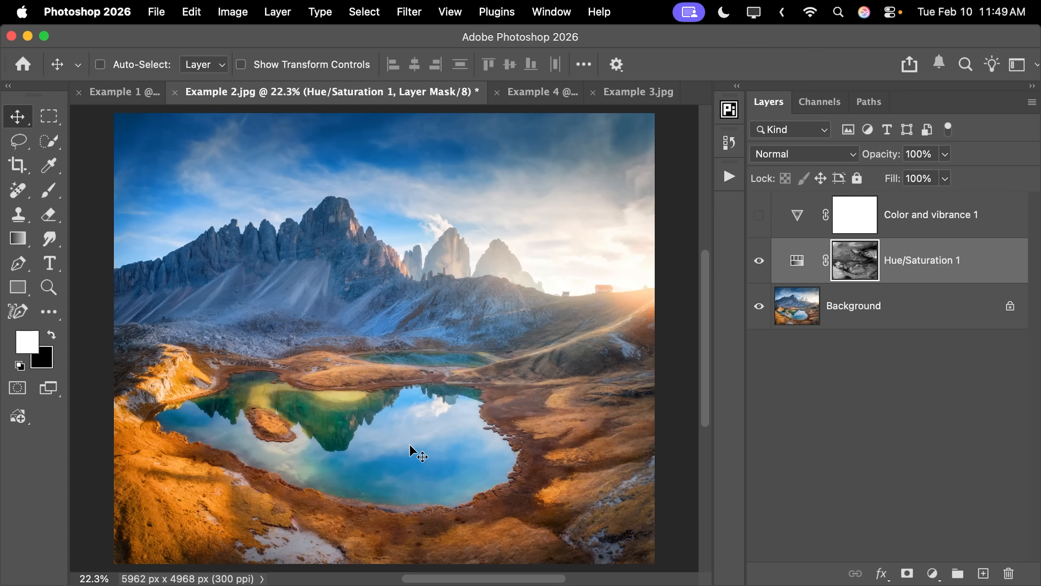
pyautogui.click(759, 260)
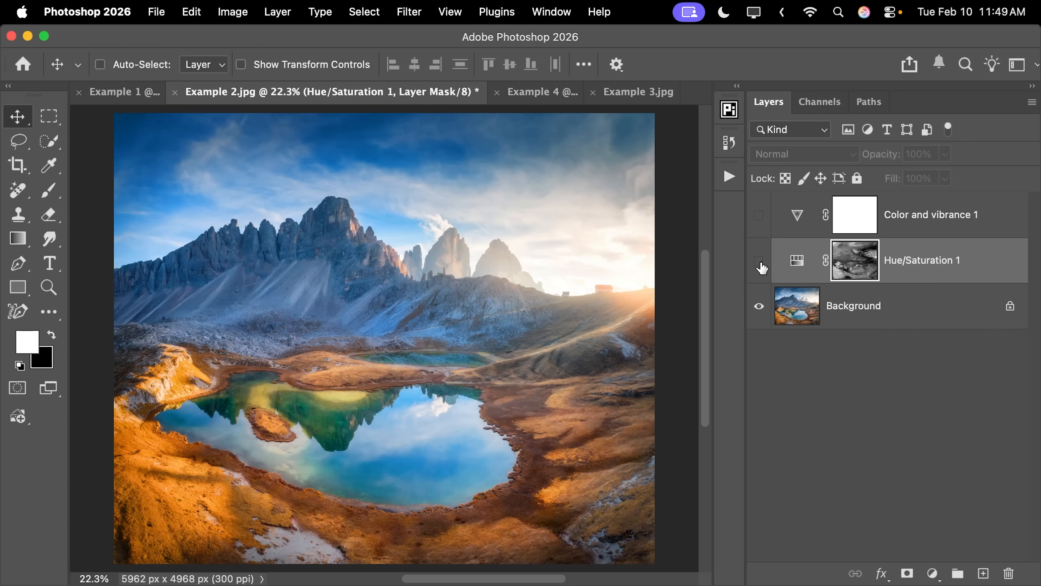
pyautogui.click(759, 215)
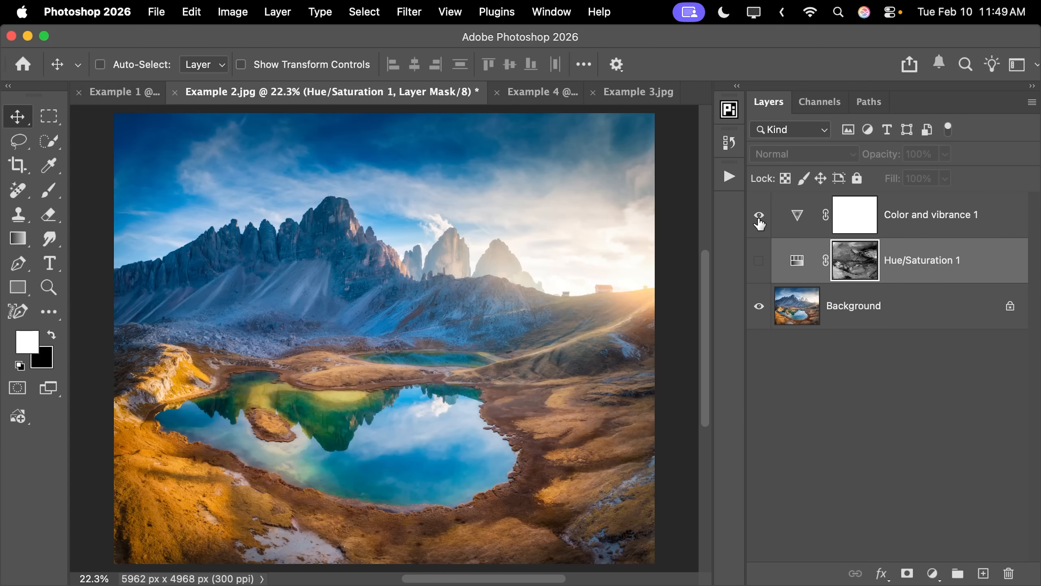
pyautogui.click(758, 216)
pyautogui.click(758, 259)
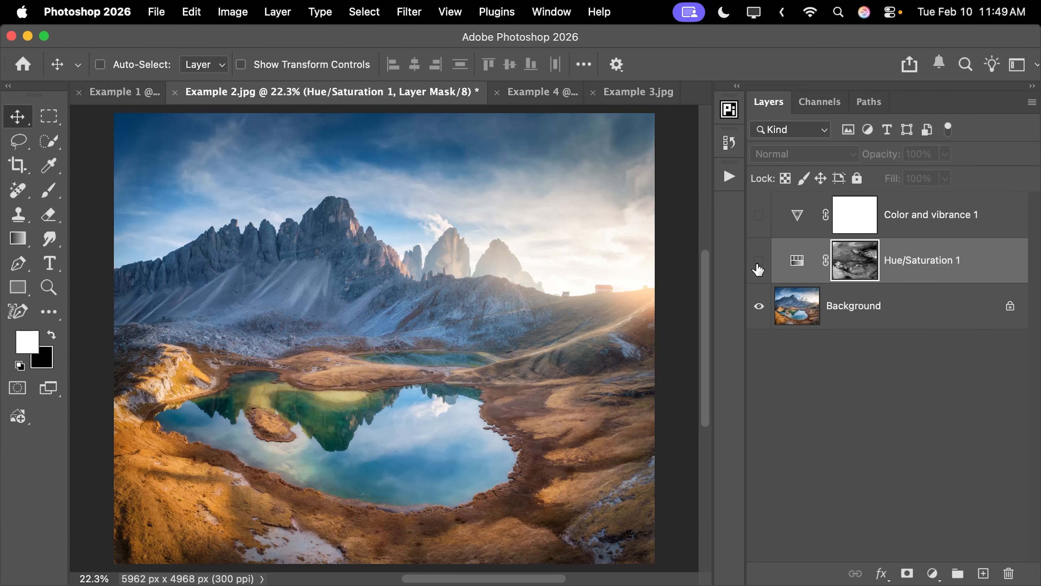
pyautogui.click(759, 265)
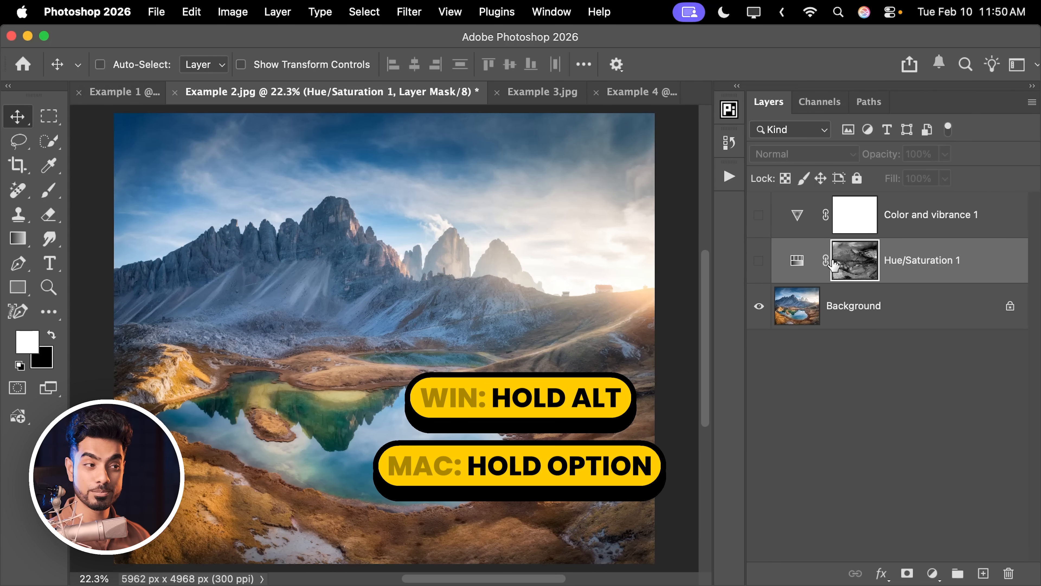
# Copy the Hue/Saturation layer's mask onto the Color and vibrance layer, replacing its blank mask, and show that layer.
pyautogui.moveTo(853, 275); pyautogui.dragTo(857, 211)
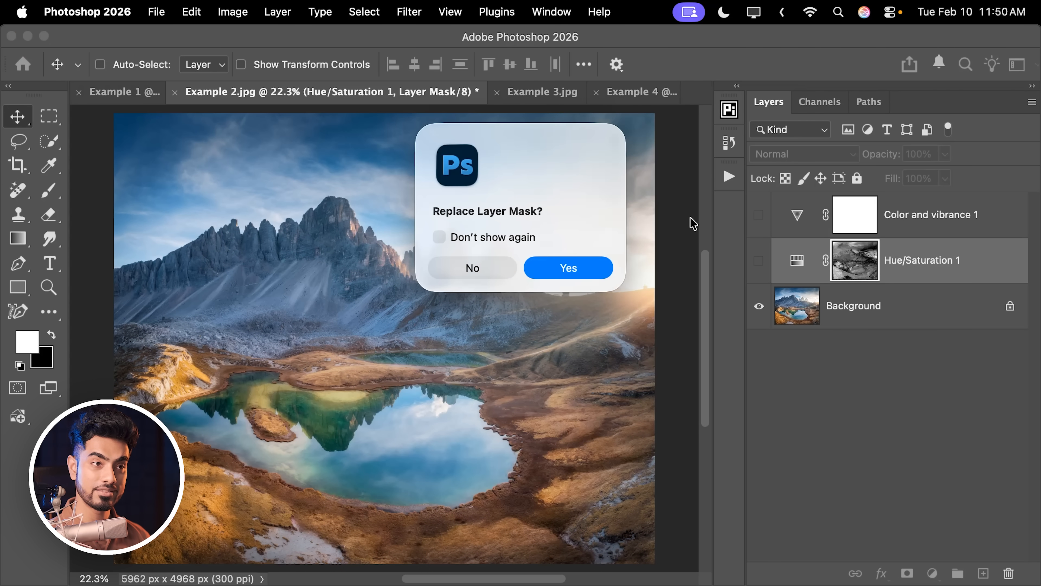
pyautogui.click(575, 268)
pyautogui.click(758, 215)
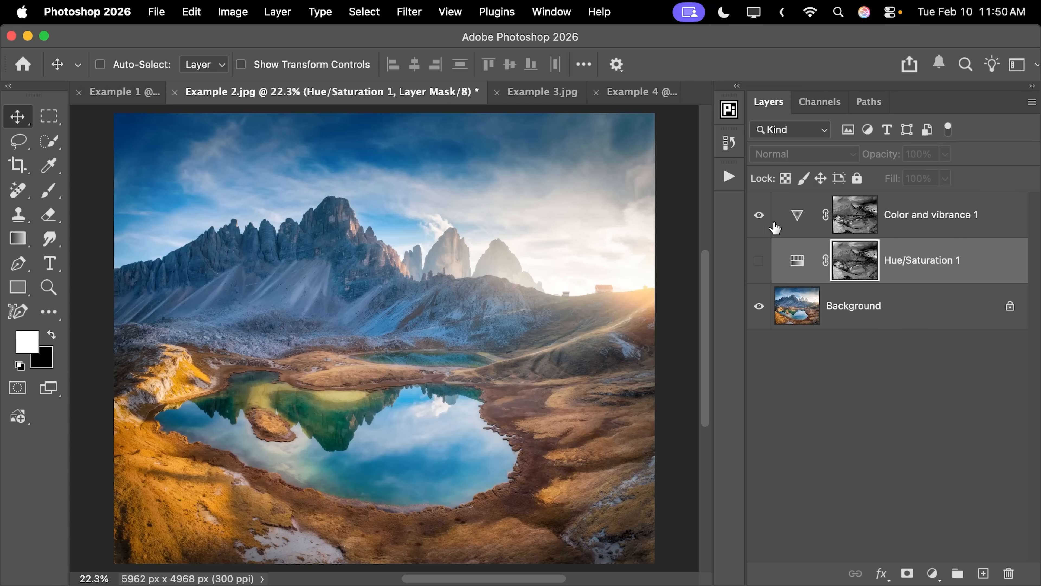
# Set the Color and vibrance layer's Vibrance to +73, then switch visibility from it to the Hue/Saturation layer.
pyautogui.doubleClick(788, 222)
pyautogui.moveTo(860, 337); pyautogui.dragTo(882, 331)
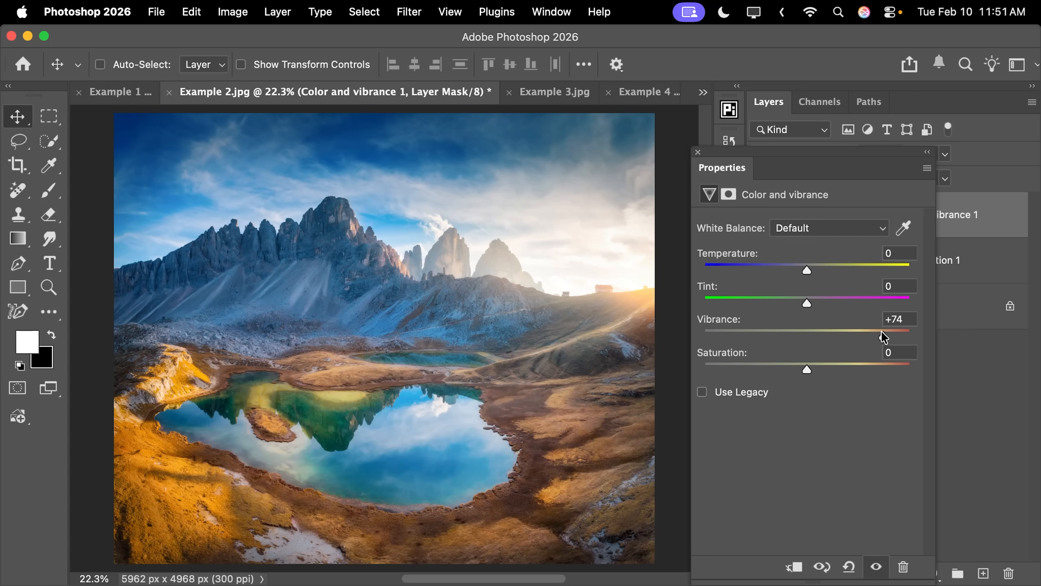
pyautogui.click(698, 152)
pyautogui.click(760, 222)
pyautogui.click(759, 259)
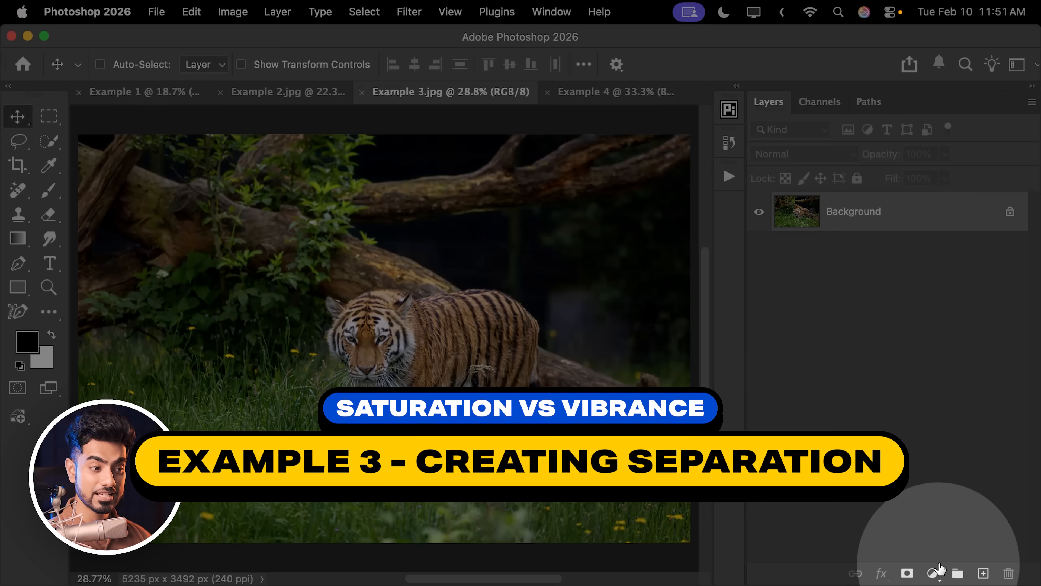
# Add a Color and vibrance adjustment layer to the tiger photo with Vibrance set to +63.
pyautogui.click(938, 567)
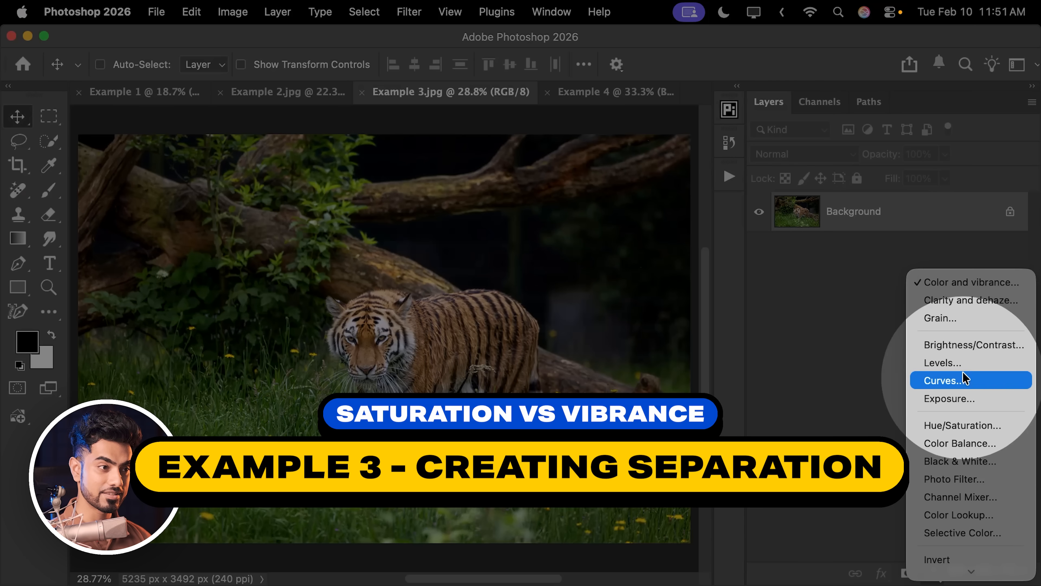
pyautogui.click(986, 284)
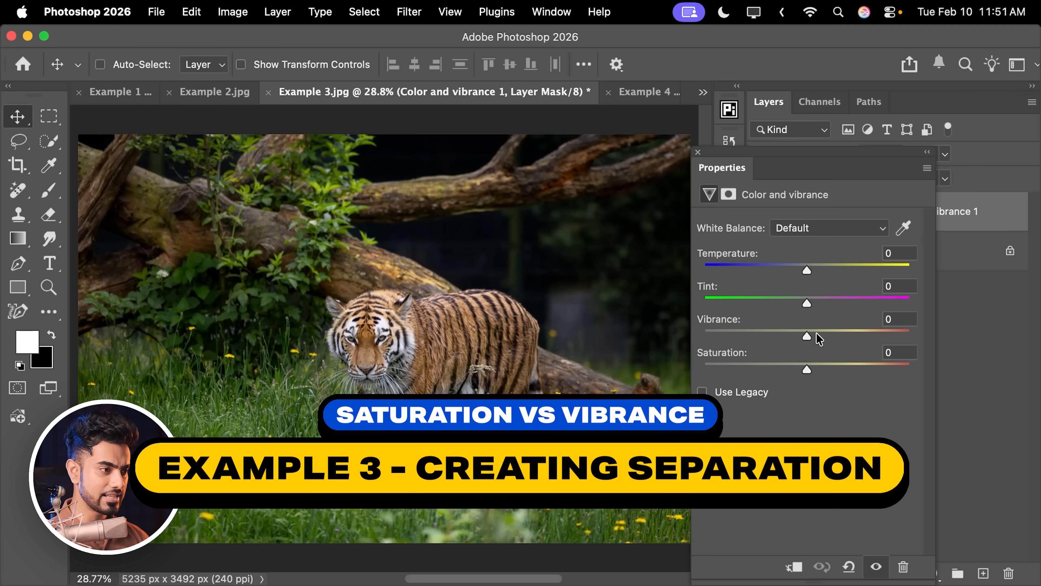
pyautogui.moveTo(809, 335); pyautogui.dragTo(872, 337)
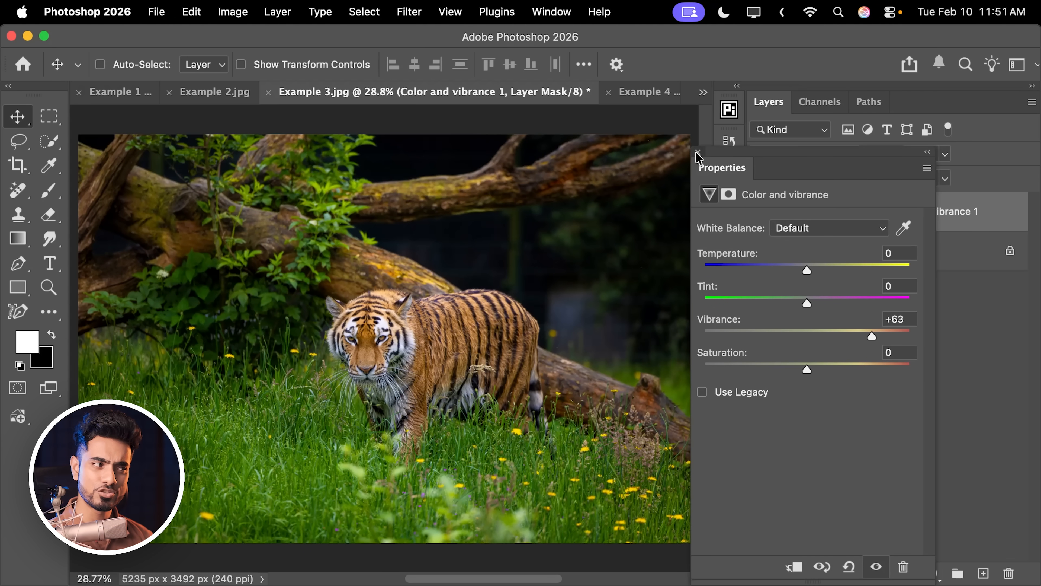
pyautogui.click(698, 153)
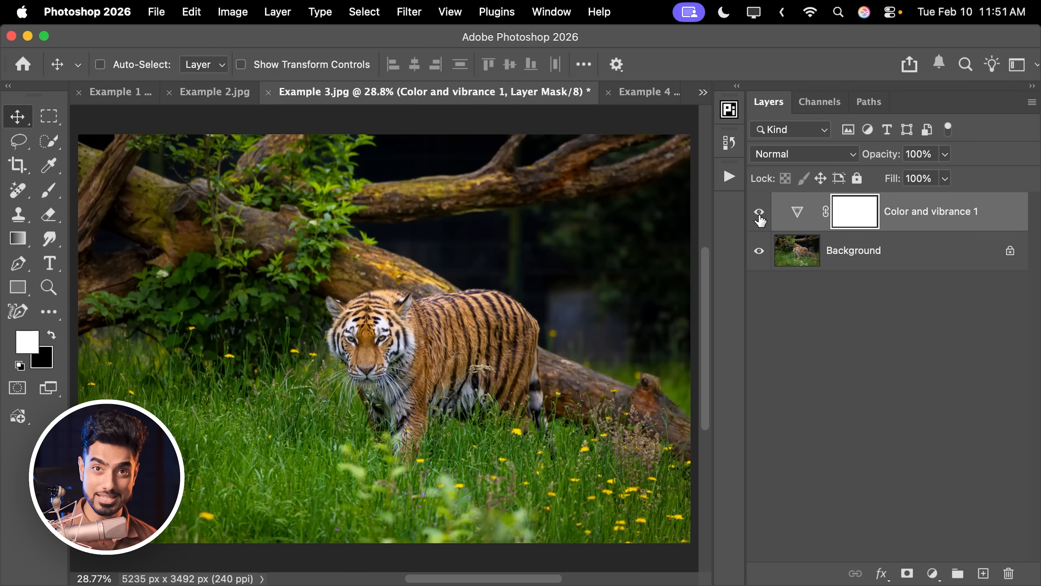
# Set the tiger photo's Vibrance to +72 and hide the Color and vibrance layer.
pyautogui.doubleClick(793, 217)
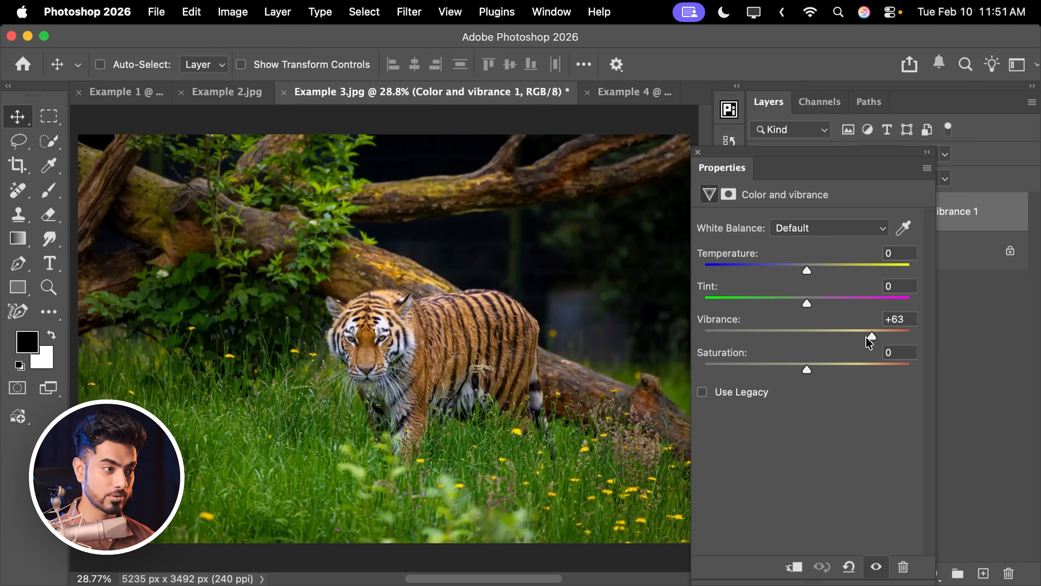
pyautogui.click(697, 152)
pyautogui.click(758, 211)
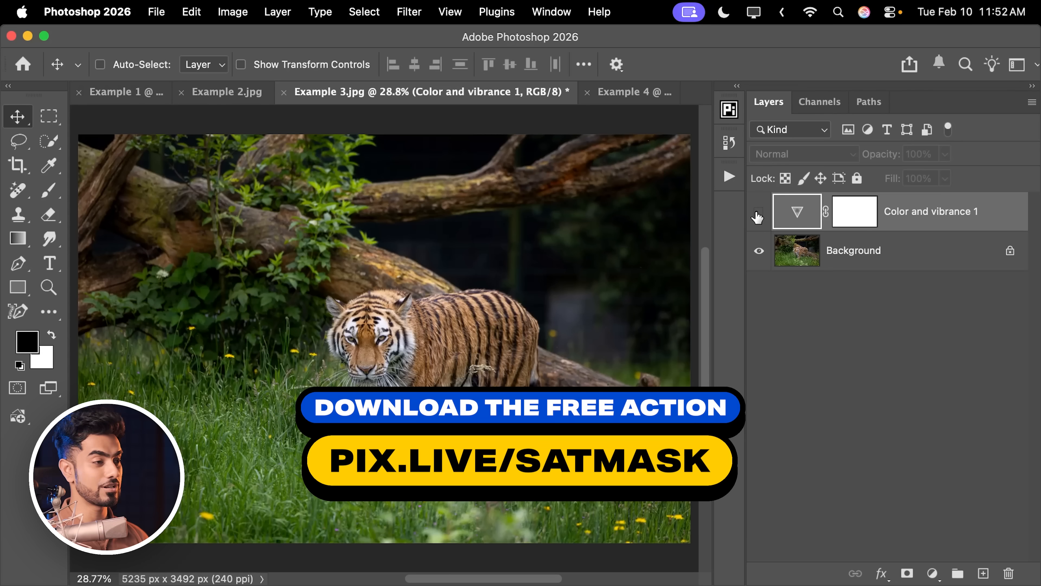
pyautogui.click(758, 212)
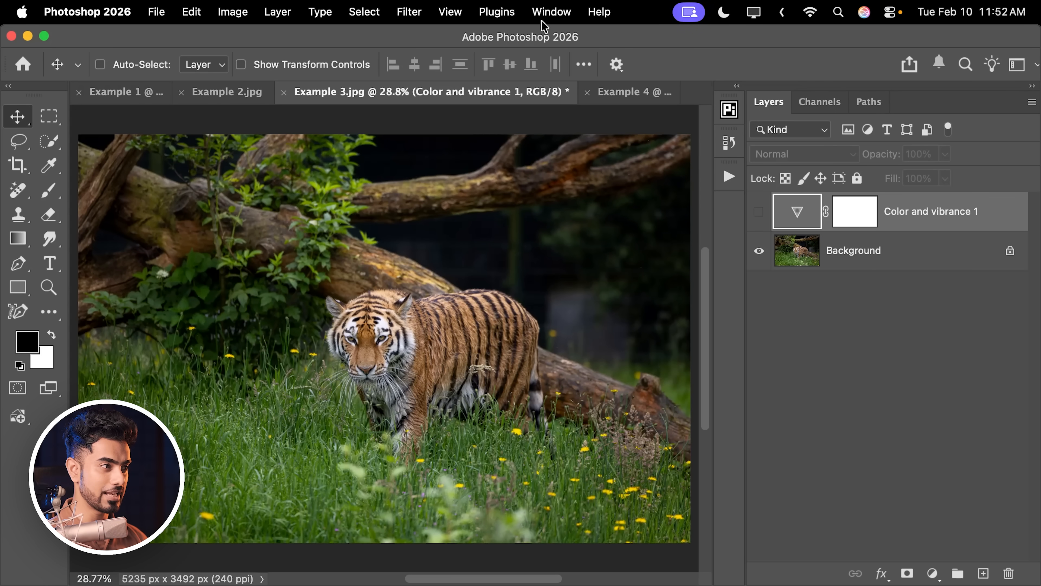
# Run the Saturation Mask action from the PiX Saturation Mask set on the tiger's Background layer.
pyautogui.click(556, 13)
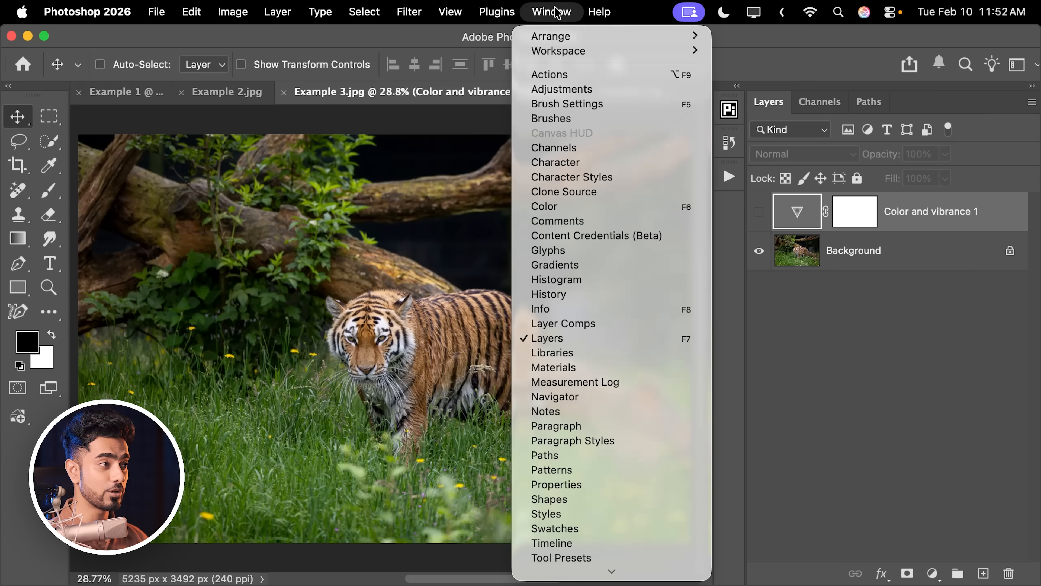
pyautogui.click(559, 75)
pyautogui.click(512, 491)
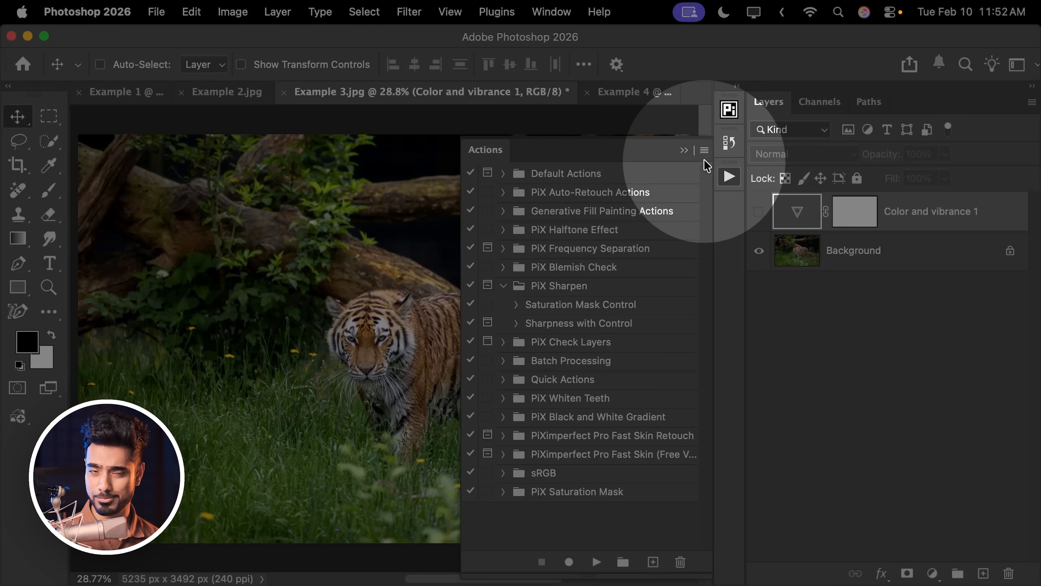
pyautogui.click(703, 154)
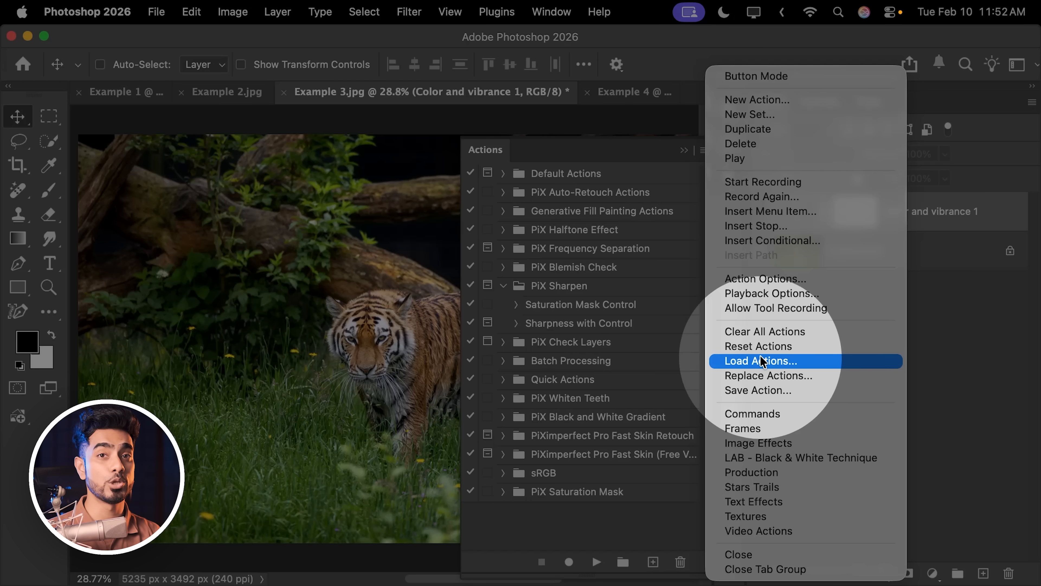
pyautogui.click(586, 503)
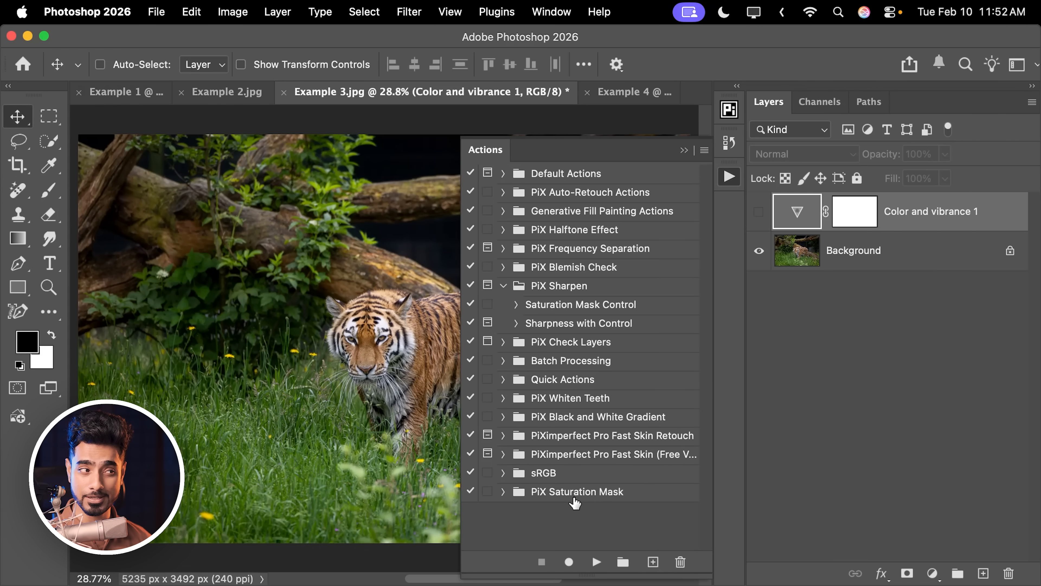
pyautogui.click(836, 256)
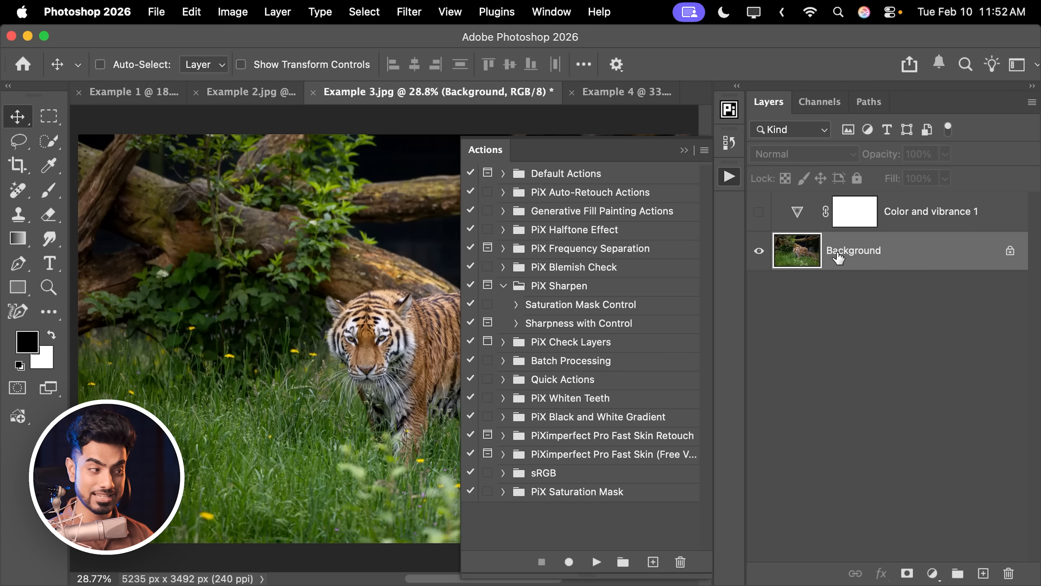
pyautogui.click(504, 491)
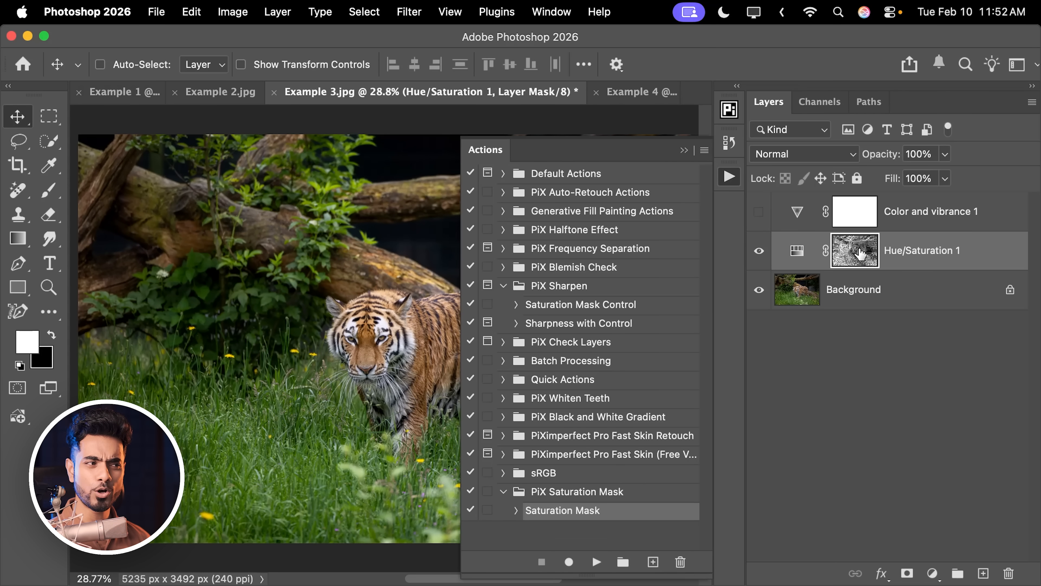
pyautogui.click(684, 150)
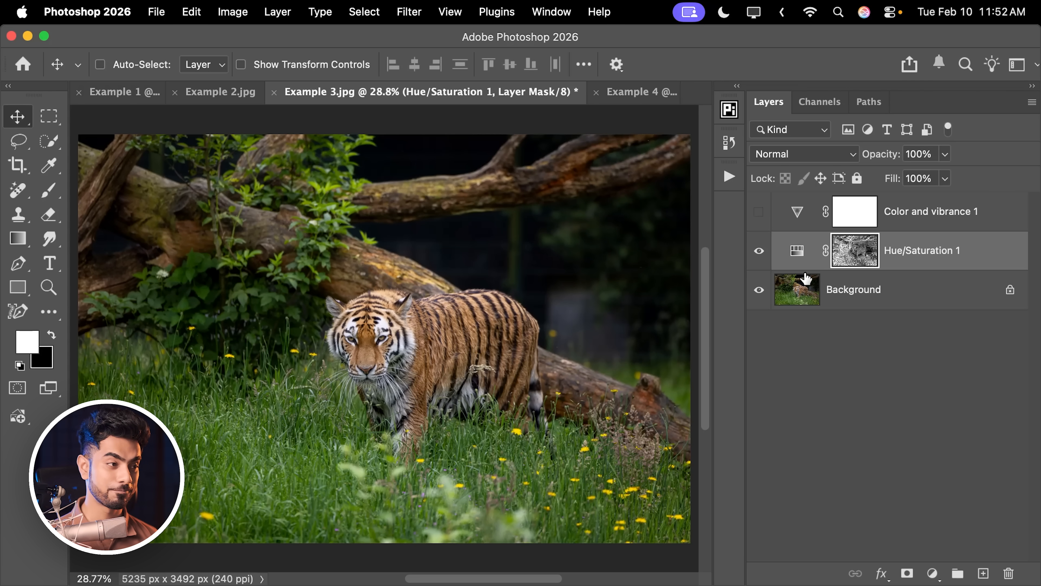
# Set the Saturation of the tiger photo's masked Hue/Saturation layer to +46.
pyautogui.doubleClick(796, 252)
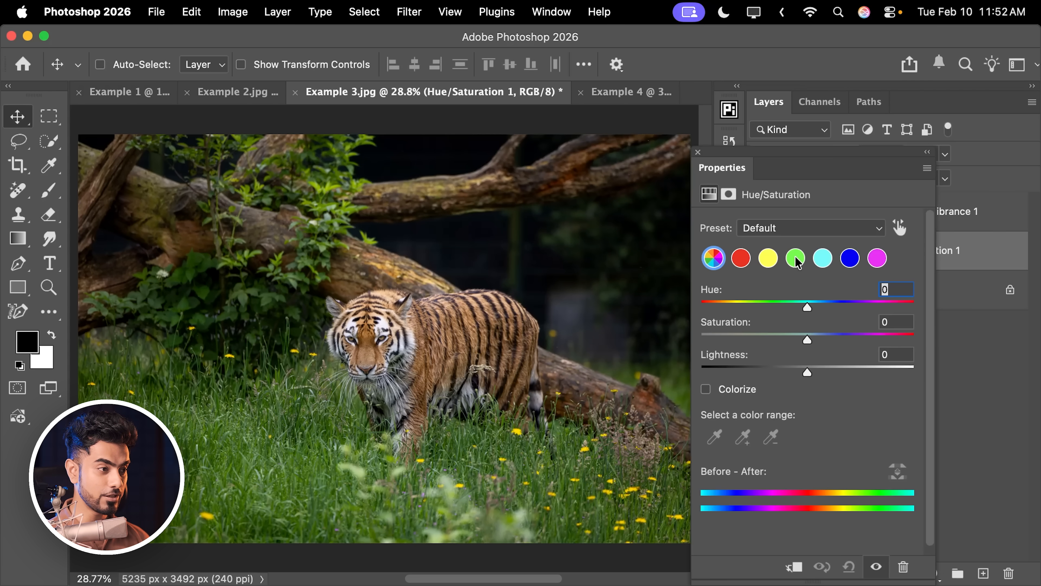
pyautogui.click(695, 152)
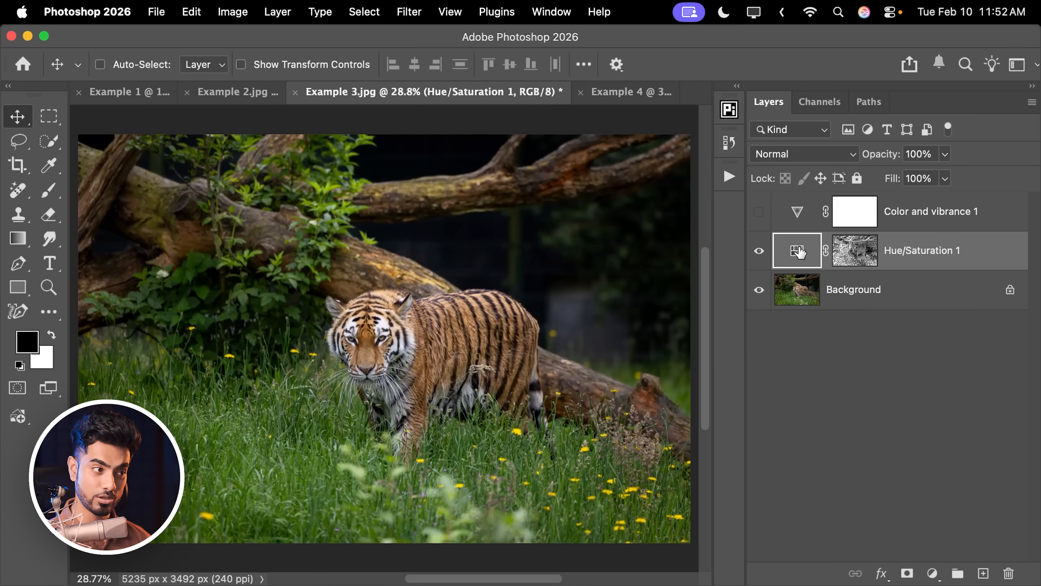
pyautogui.doubleClick(796, 252)
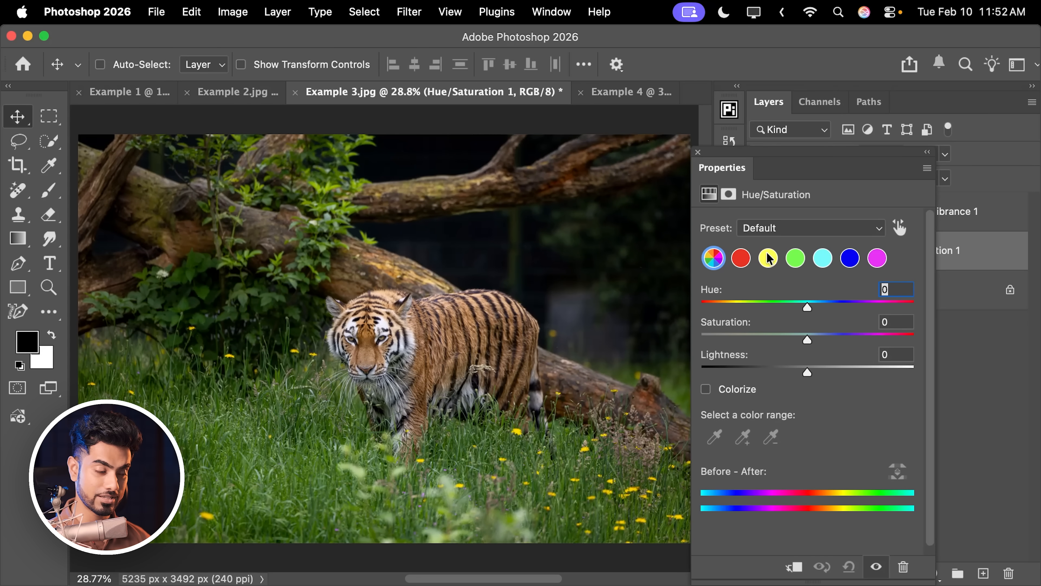
pyautogui.moveTo(808, 341); pyautogui.dragTo(857, 346)
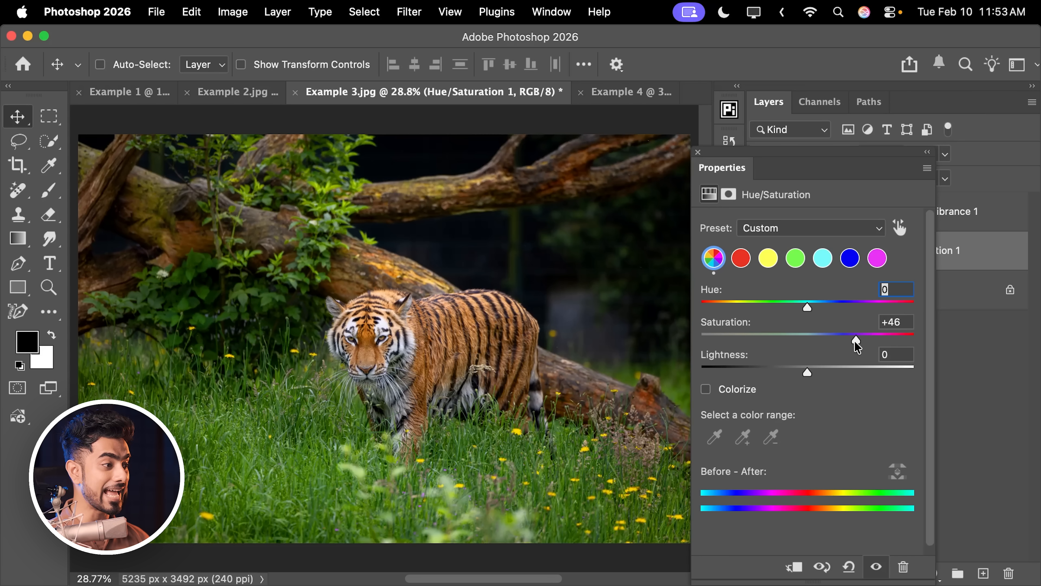
pyautogui.click(698, 152)
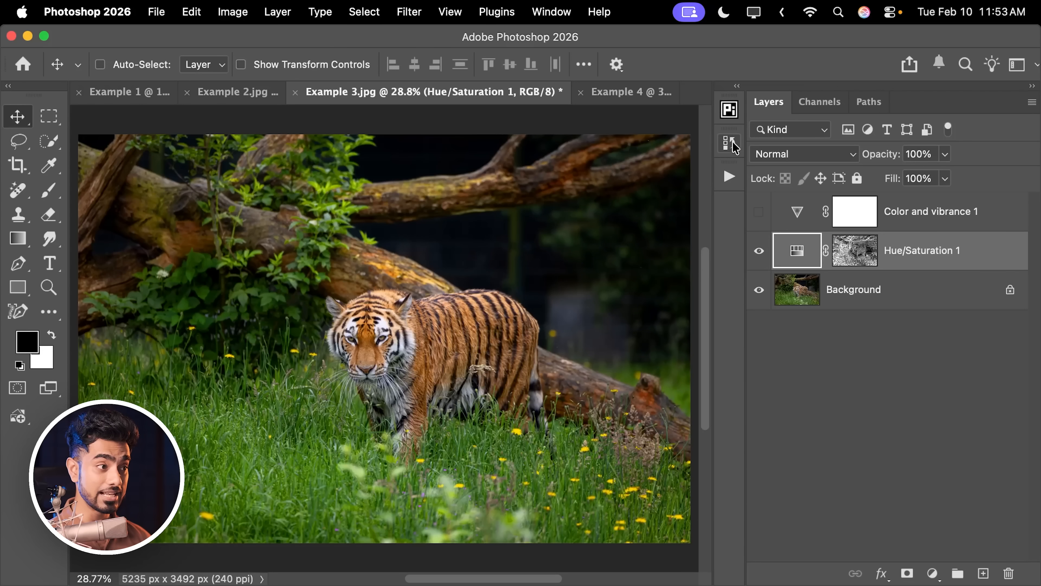
# Take one History snapshot of the Hue/Saturation version and another with only the Color and vibrance layer shown.
pyautogui.click(730, 144)
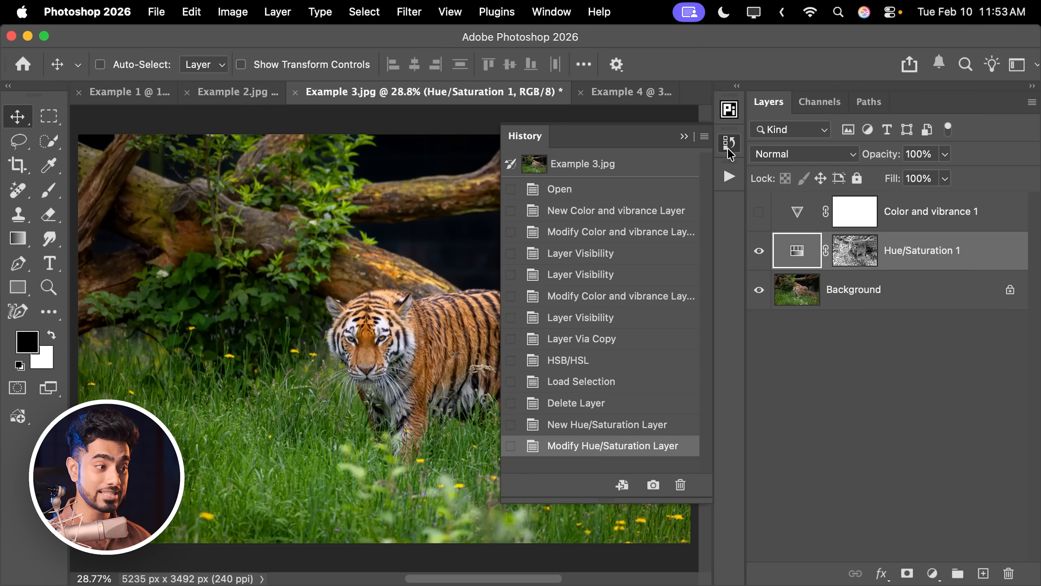
pyautogui.click(653, 485)
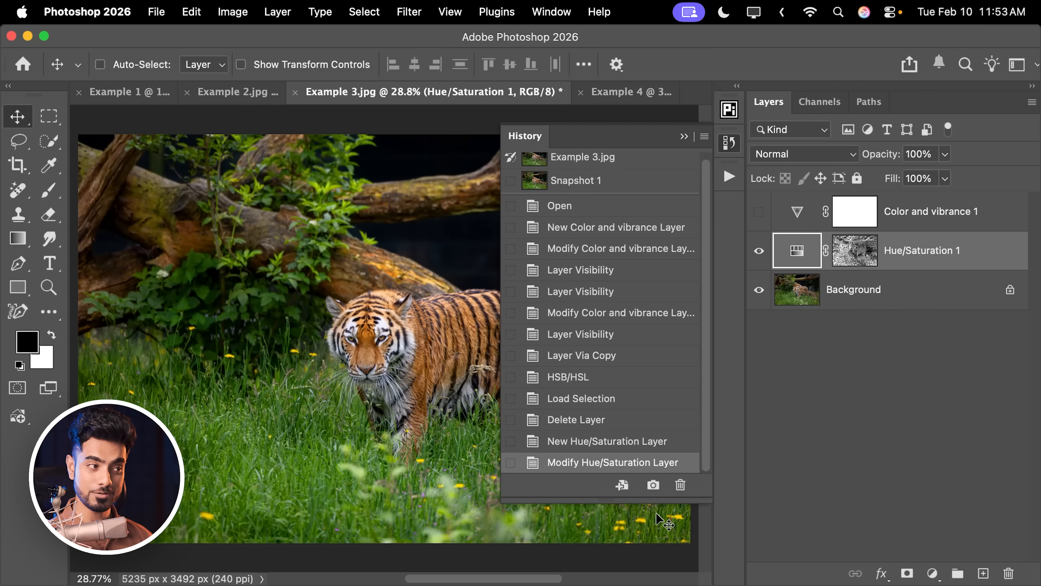
pyautogui.click(760, 251)
pyautogui.click(758, 212)
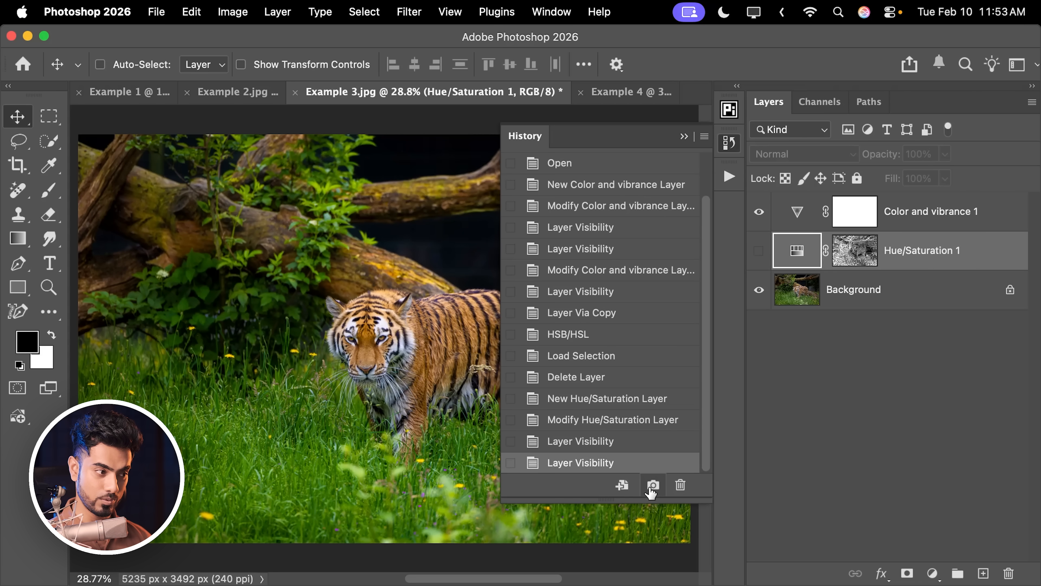
pyautogui.moveTo(611, 139); pyautogui.dragTo(841, 342)
pyautogui.scroll(2, 946, 429)
pyautogui.moveTo(945, 429); pyautogui.dragTo(939, 363)
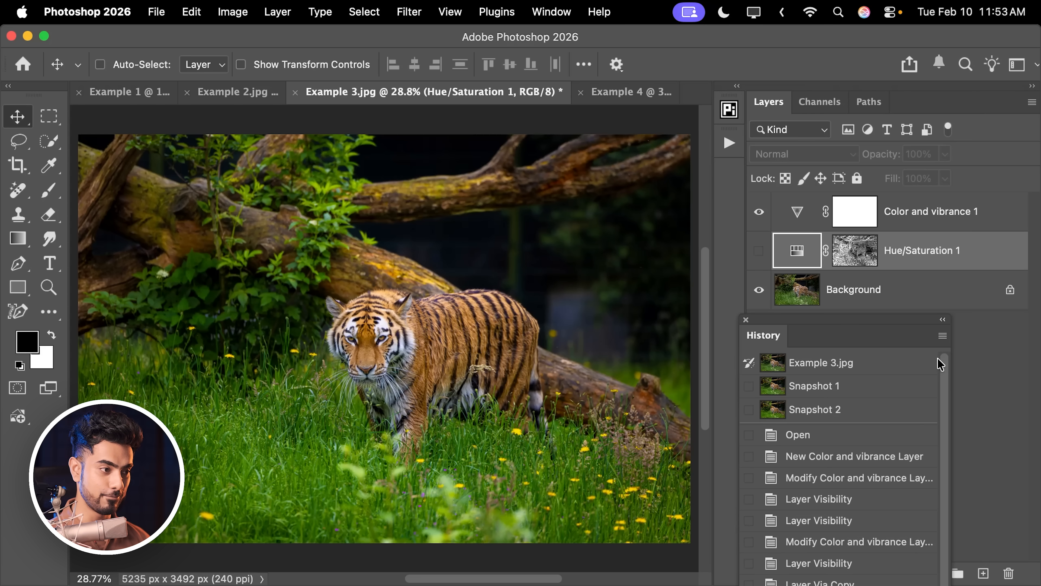
# Compare the tiger photo's two versions by switching between Snapshot 1 and Snapshot 2, and close the History list.
pyautogui.click(825, 392)
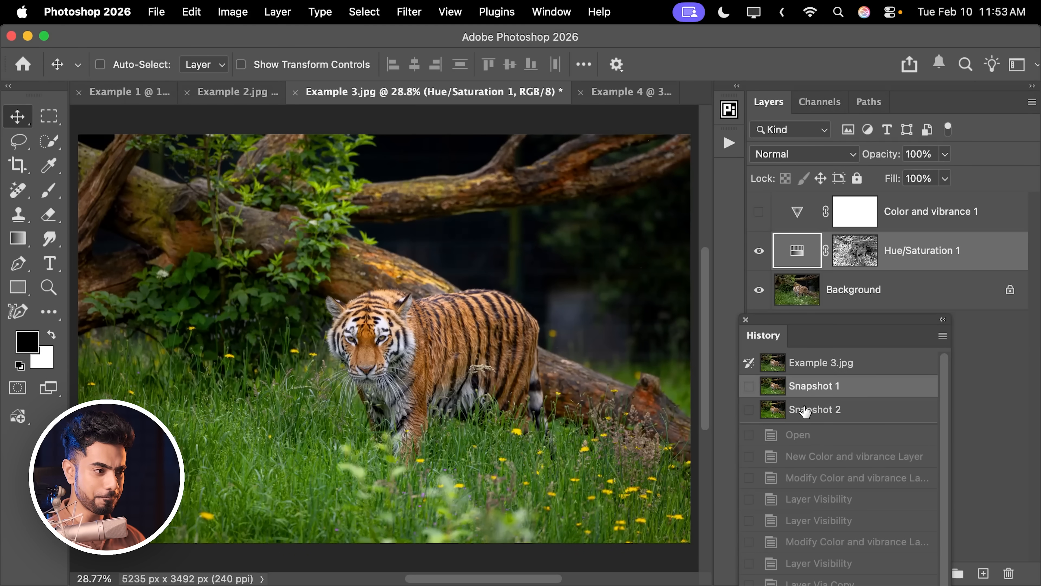
pyautogui.click(817, 415)
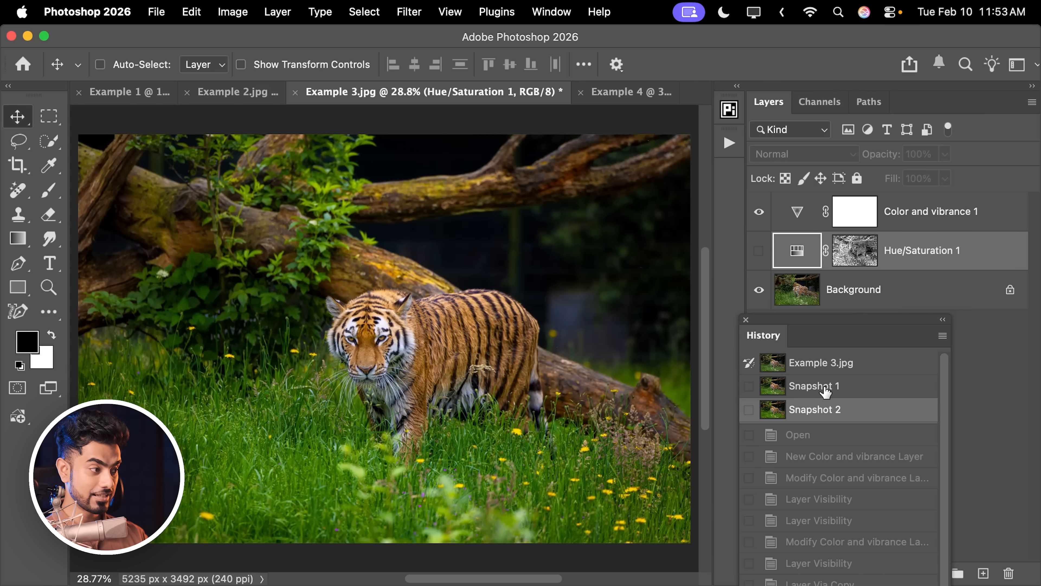
pyautogui.click(840, 390)
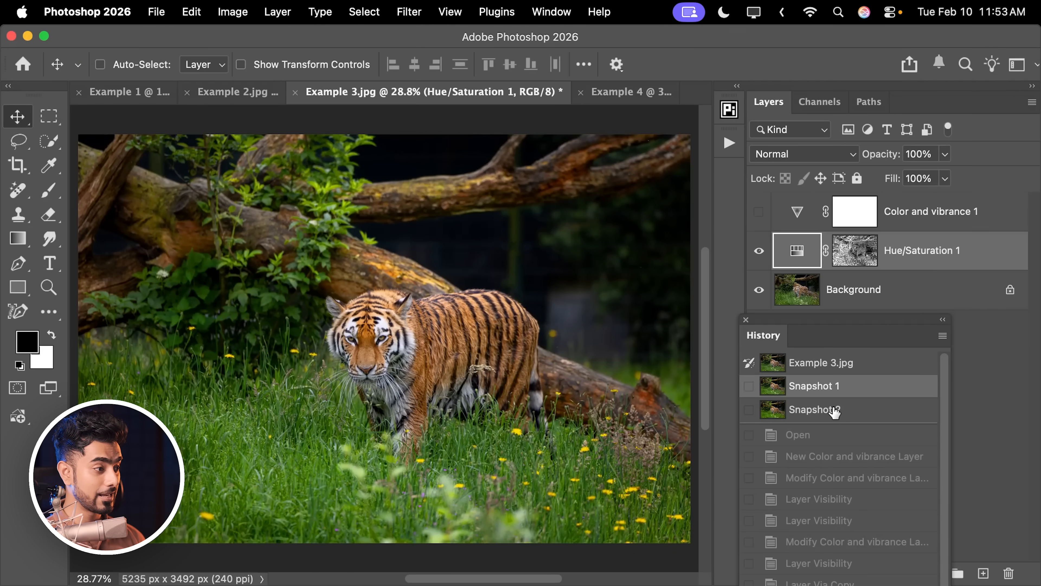
pyautogui.click(836, 412)
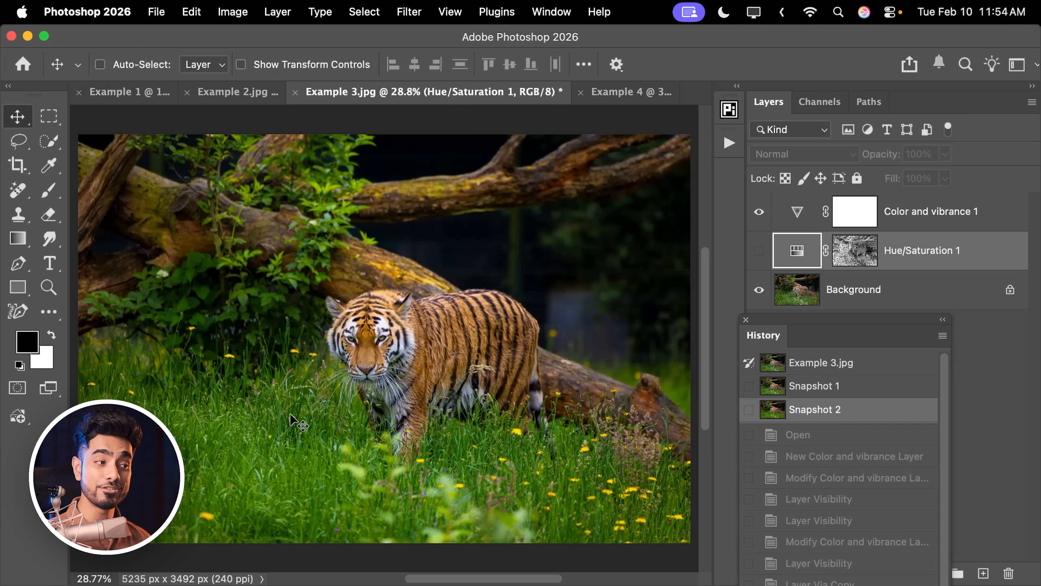
pyautogui.click(745, 319)
# Show the Hue/Saturation layer in place of the Color and vibrance layer and set its Saturation to +61.
pyautogui.click(759, 212)
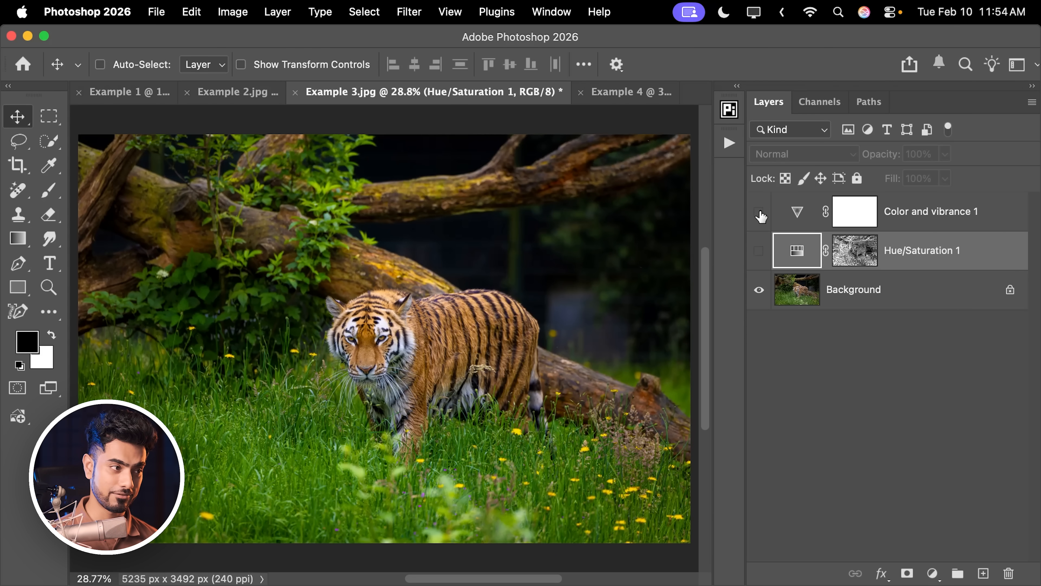
pyautogui.click(759, 250)
pyautogui.doubleClick(805, 262)
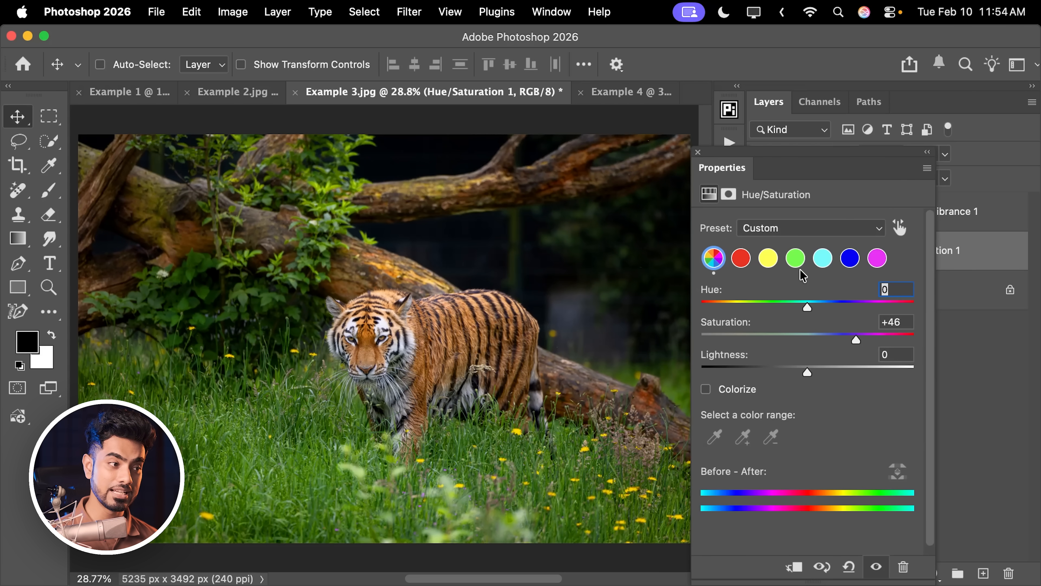
pyautogui.moveTo(853, 341); pyautogui.dragTo(872, 341)
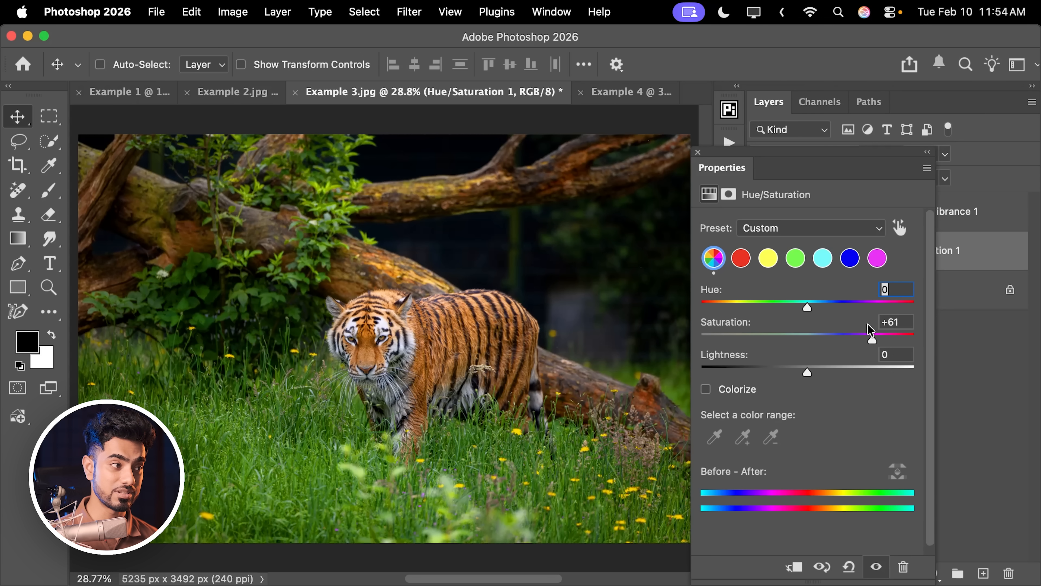
pyautogui.click(698, 152)
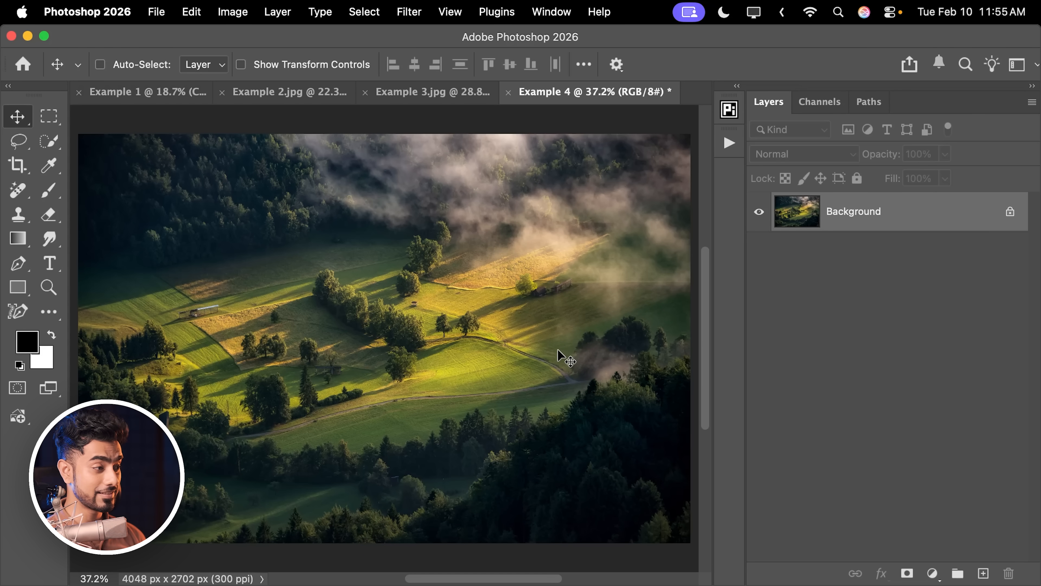
# Add a Color and vibrance adjustment layer above the valley photo's Background and set its Vibrance to +60.
pyautogui.click(932, 573)
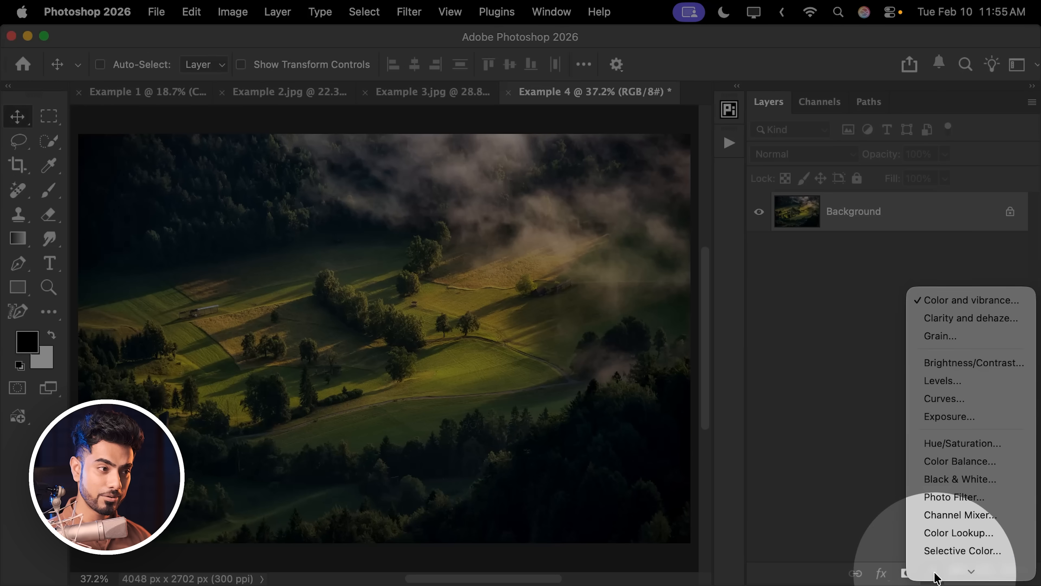
pyautogui.click(943, 282)
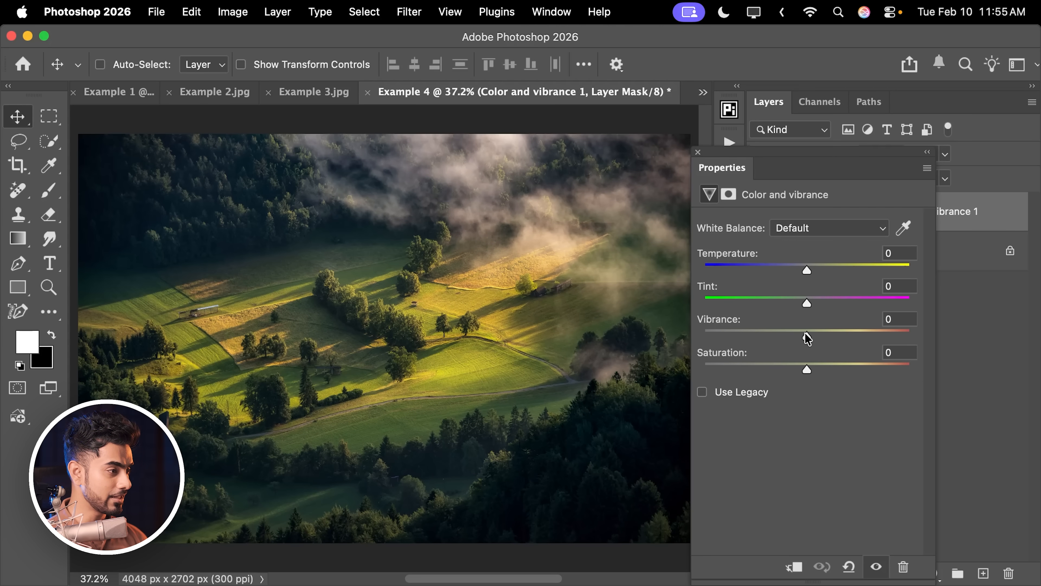
pyautogui.moveTo(807, 339); pyautogui.dragTo(870, 341)
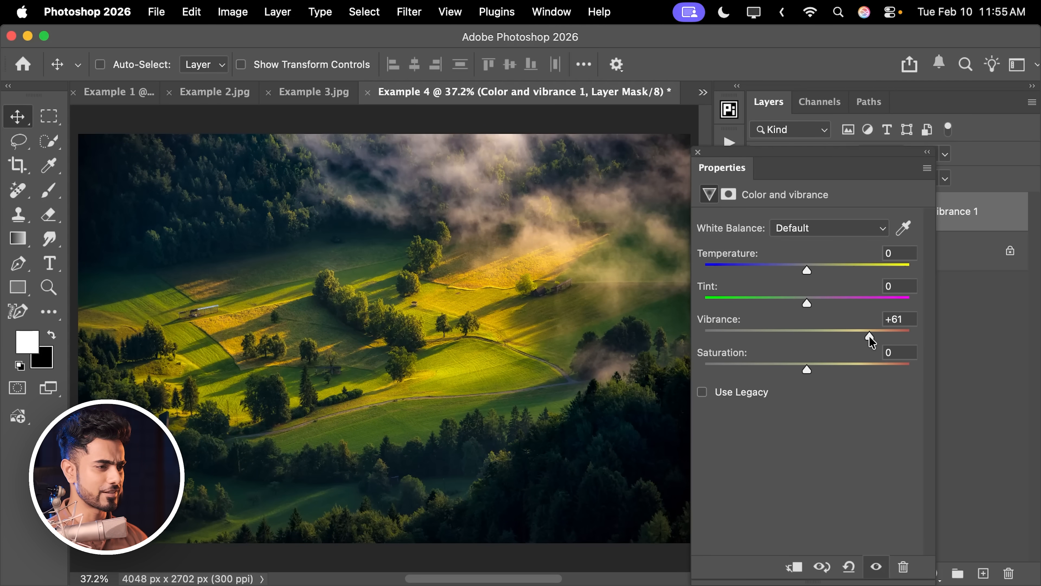
pyautogui.click(697, 152)
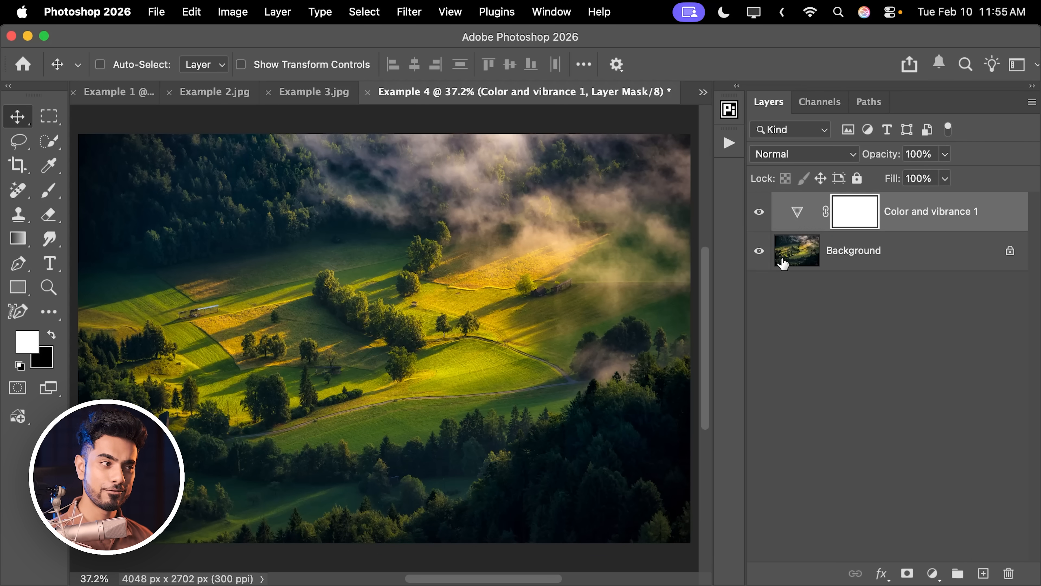
# Hide the Color and vibrance layer and run the Saturation Mask action on the Background layer.
pyautogui.click(758, 214)
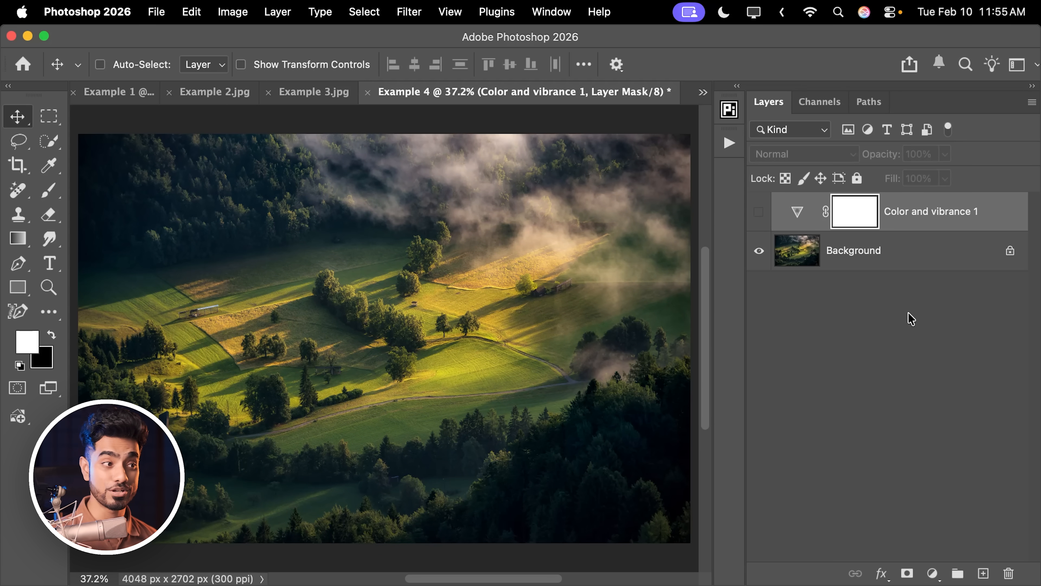
pyautogui.click(874, 261)
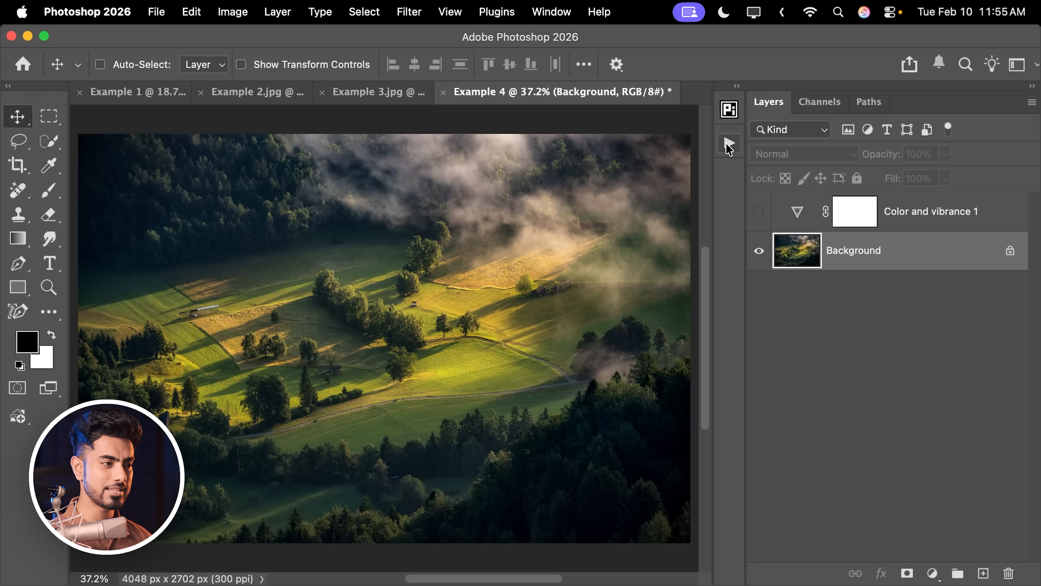
pyautogui.click(728, 144)
pyautogui.click(597, 548)
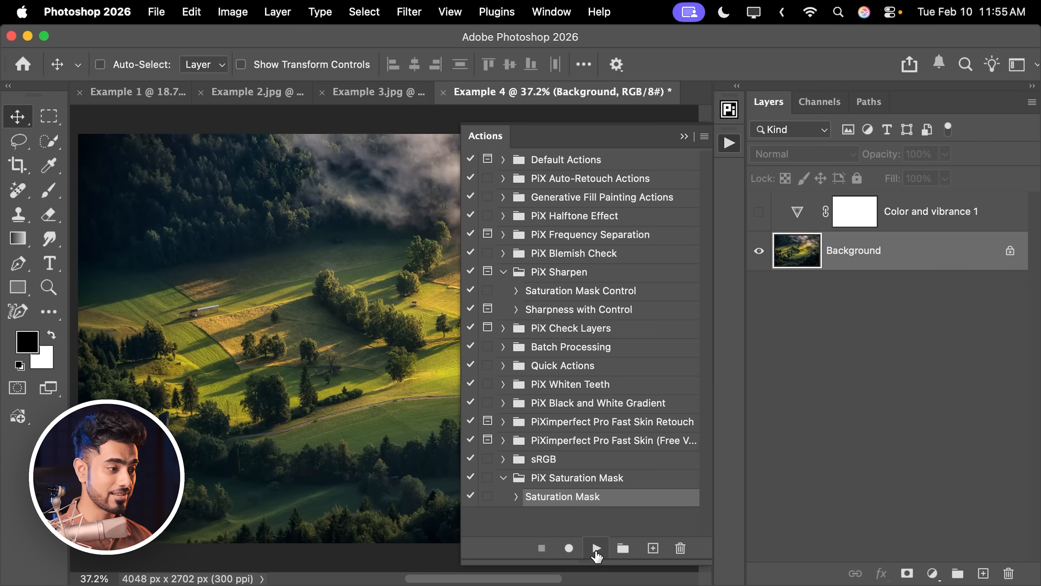
pyautogui.click(684, 136)
# Set the Saturation of the valley photo's masked Hue/Saturation layer to +39.
pyautogui.click(796, 250)
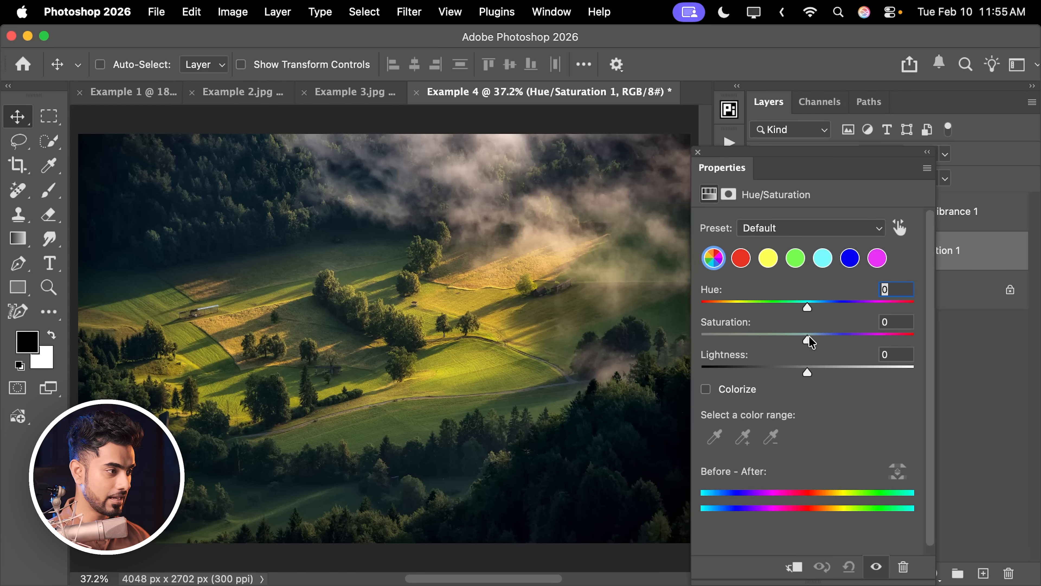
pyautogui.moveTo(810, 341)
pyautogui.mouseDown()
pyautogui.moveTo(856, 340)
pyautogui.moveTo(816, 347)
pyautogui.mouseUp()
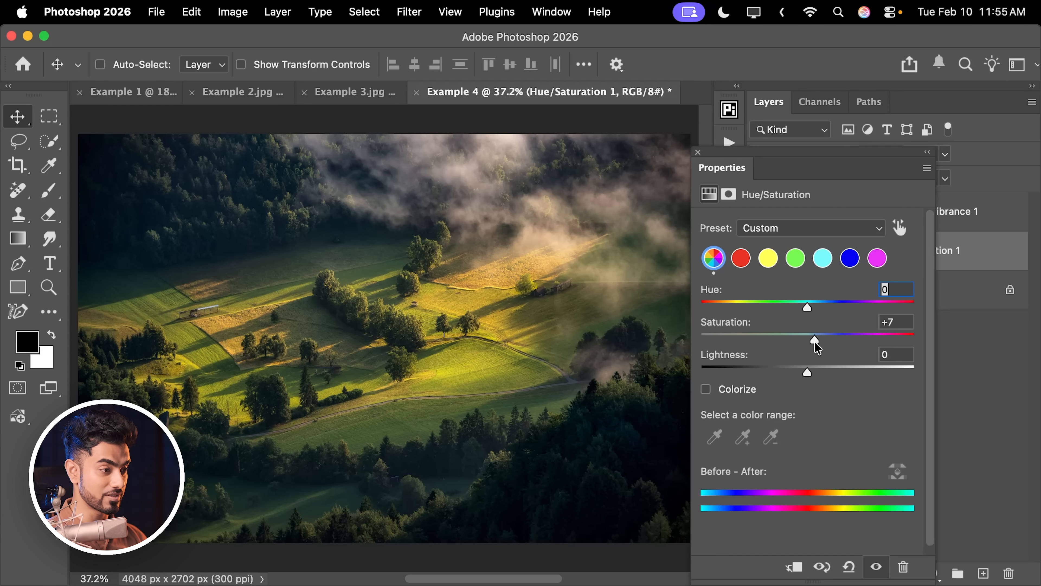
pyautogui.moveTo(816, 344); pyautogui.dragTo(853, 351)
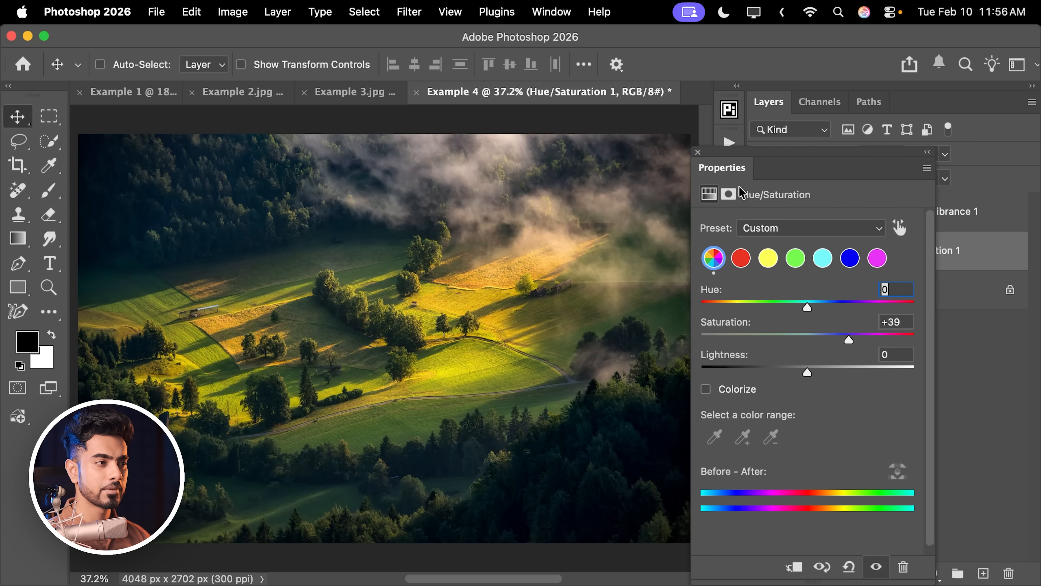
pyautogui.click(698, 152)
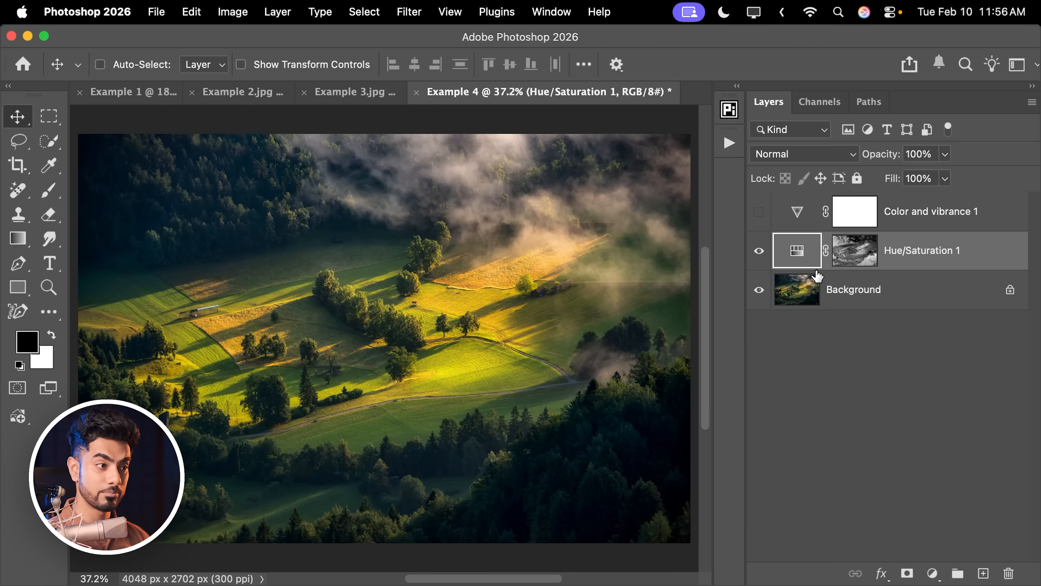
# Compare the valley photo's two adjustments by showing the Color and vibrance layer and the Hue/Saturation layer alternately.
pyautogui.click(759, 251)
pyautogui.click(760, 212)
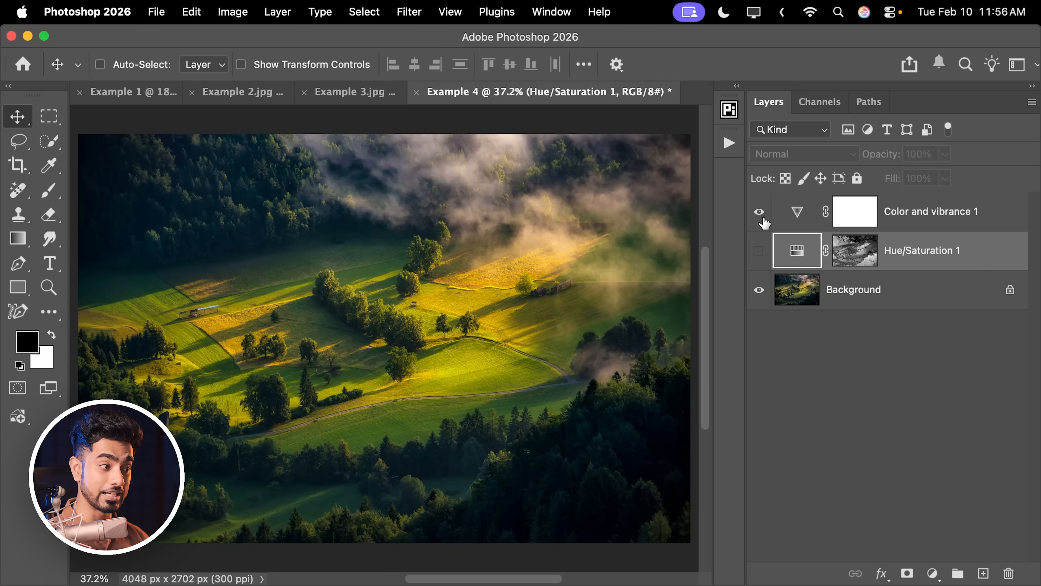
pyautogui.click(760, 212)
pyautogui.click(759, 251)
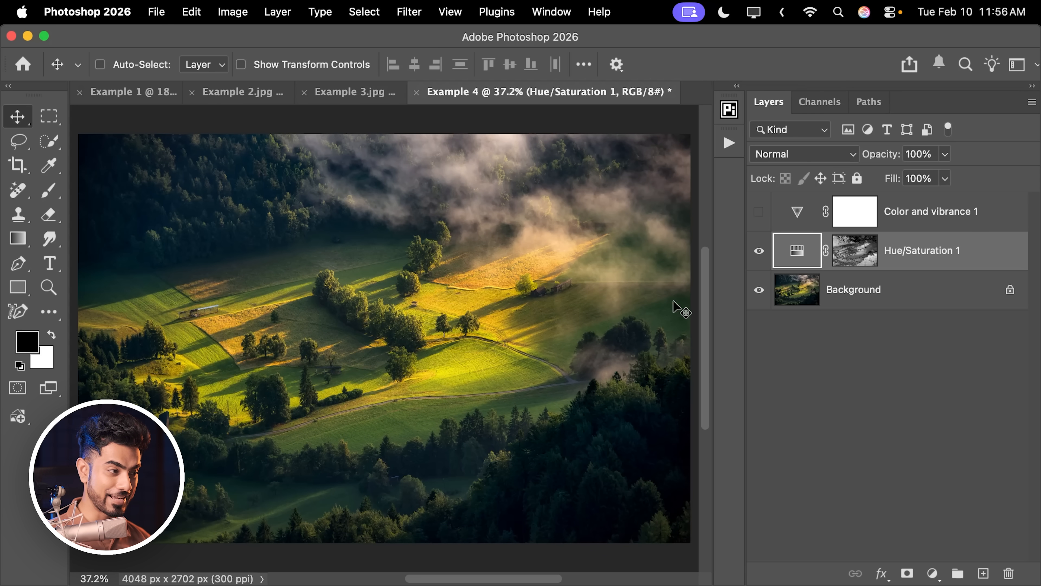
# Show the Color and vibrance layer in place of the Hue/Saturation layer and set its Vibrance to +79.
pyautogui.moveTo(565, 379); pyautogui.dragTo(619, 362)
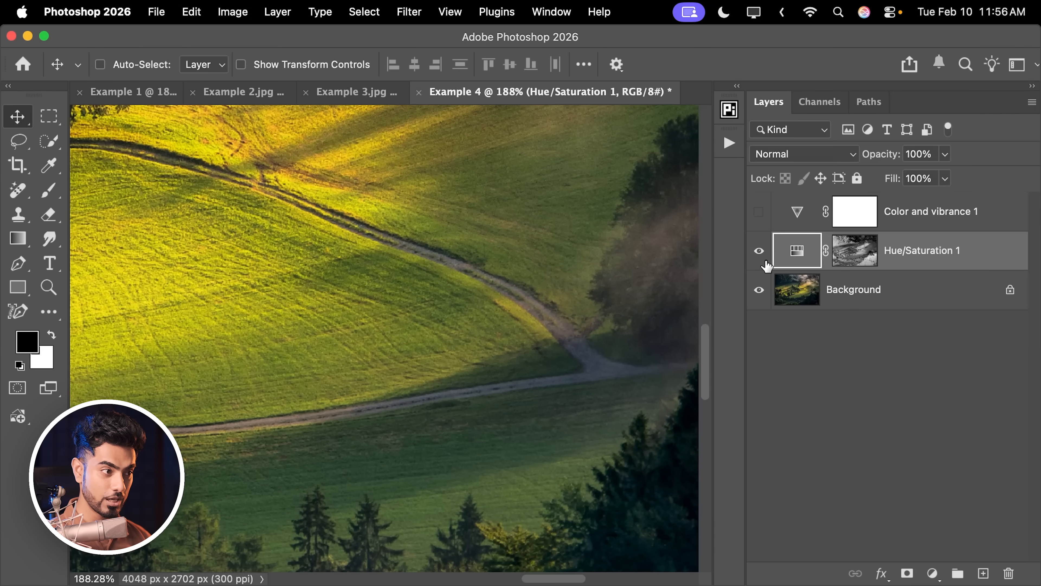
pyautogui.click(759, 251)
pyautogui.click(759, 211)
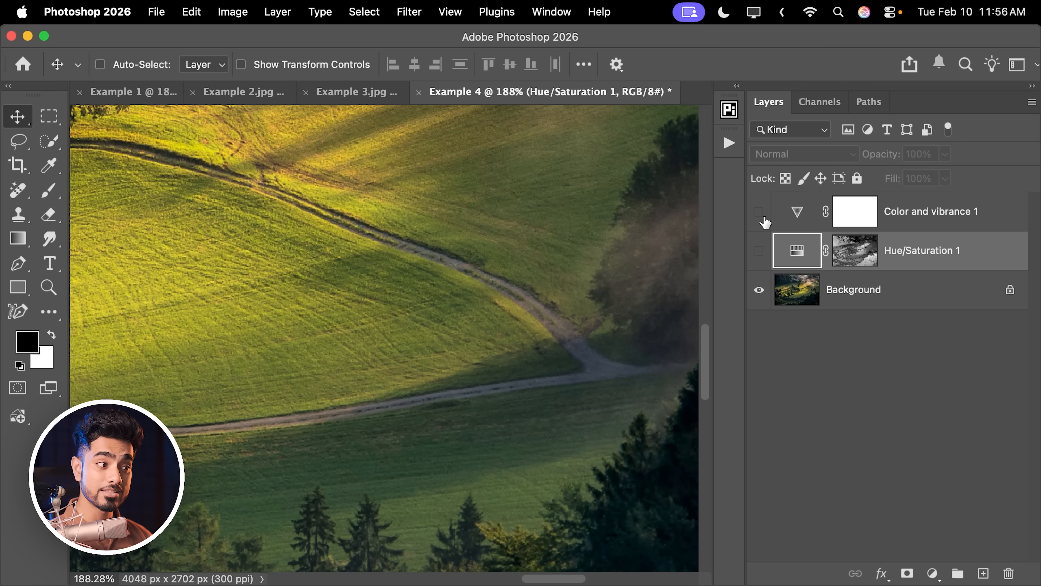
pyautogui.doubleClick(796, 218)
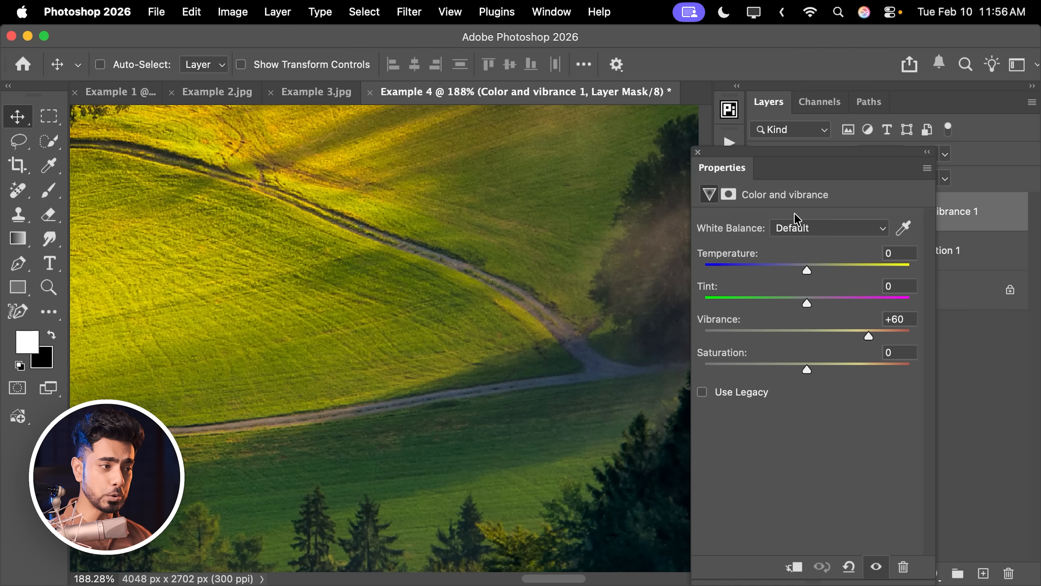
pyautogui.moveTo(870, 335); pyautogui.dragTo(888, 335)
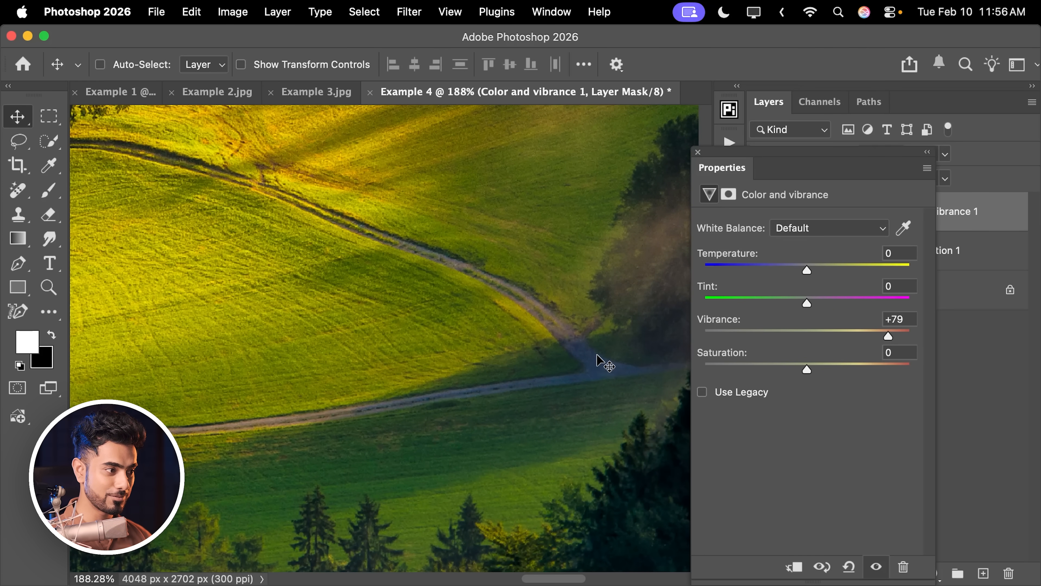
pyautogui.press('super+0')
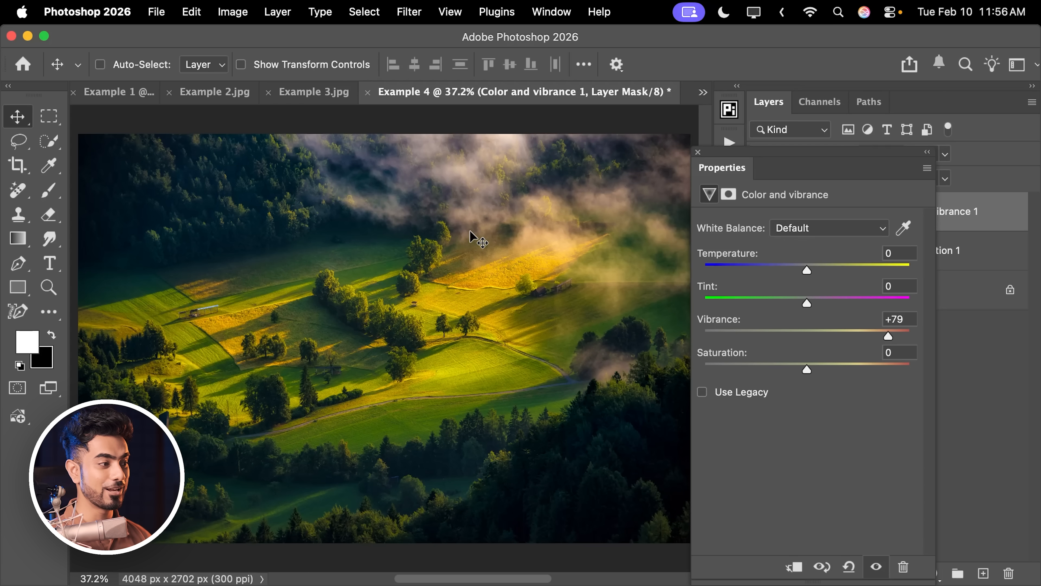
pyautogui.click(698, 152)
# Replace the Color and vibrance layer's white mask with a copy of the Hue/Saturation layer's saturation mask.
pyautogui.click(868, 258)
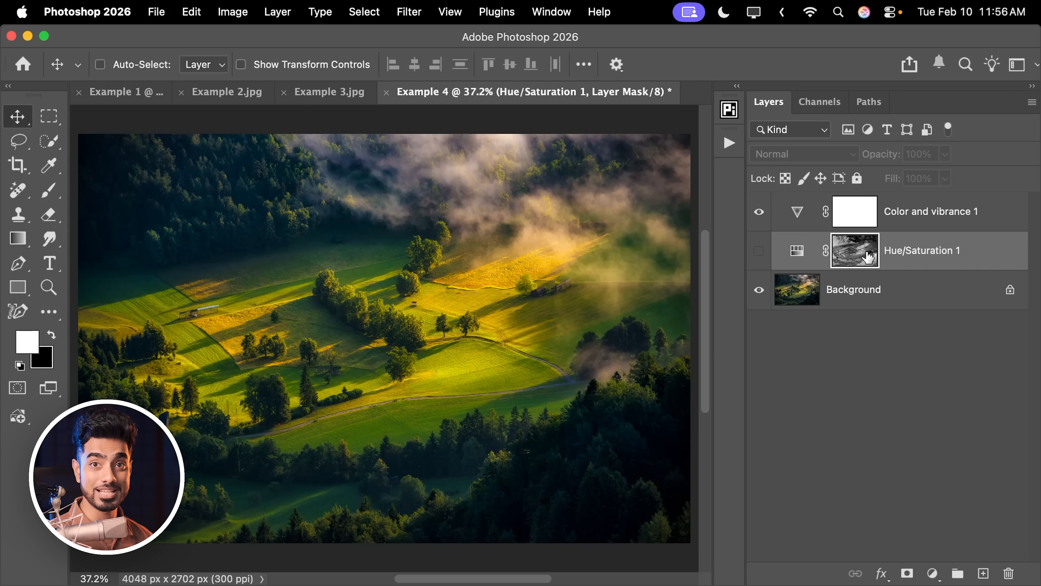
pyautogui.moveTo(860, 254); pyautogui.dragTo(859, 212)
pyautogui.click(573, 273)
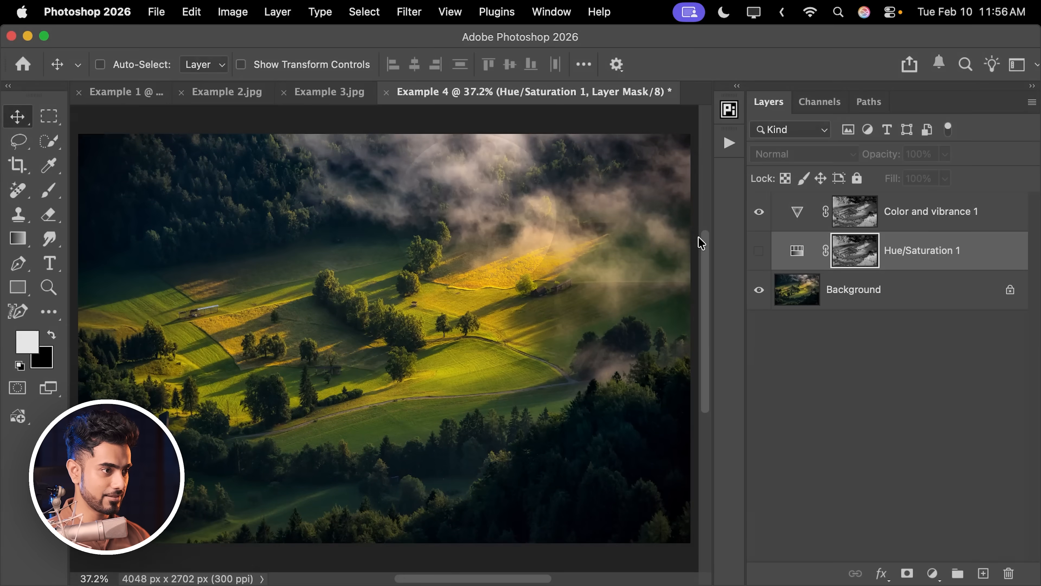
# Set the Vibrance of the masked Color and vibrance layer to +100.
pyautogui.doubleClick(798, 212)
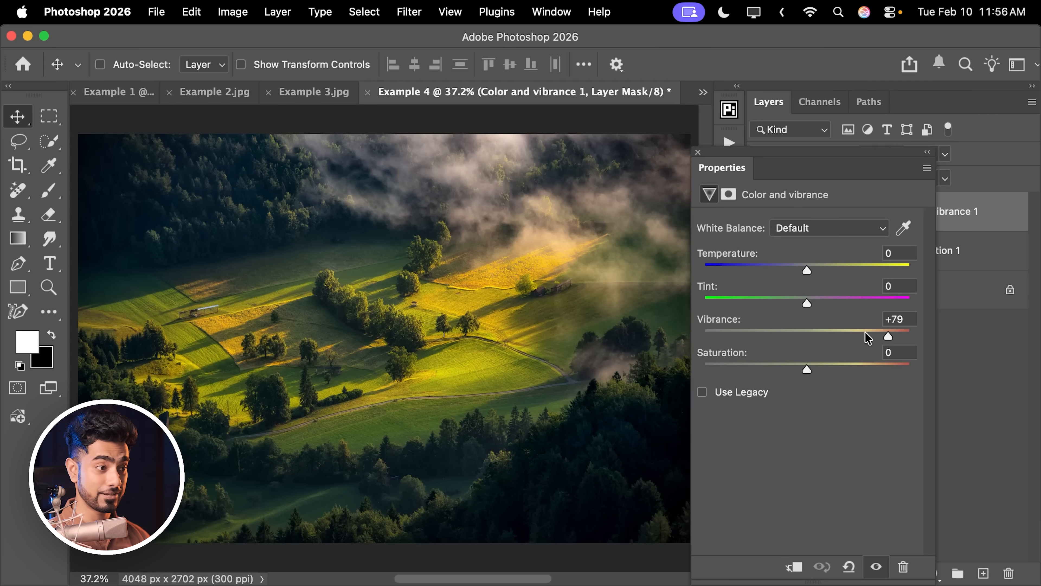
pyautogui.moveTo(888, 337); pyautogui.dragTo(916, 336)
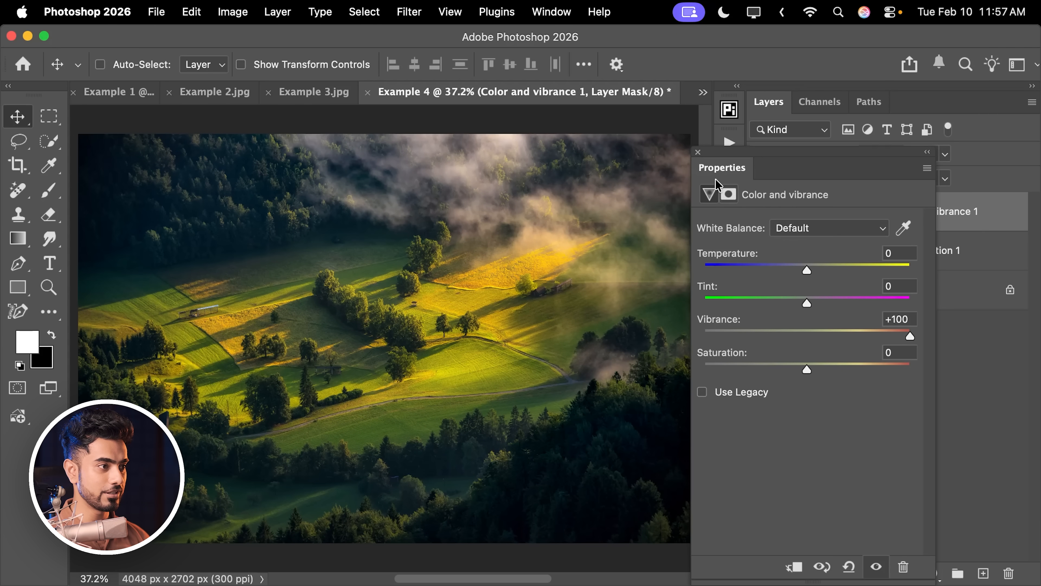
pyautogui.click(697, 152)
# Compare the valley photo before and after by switching the masked Color and vibrance layer off and on.
pyautogui.click(757, 212)
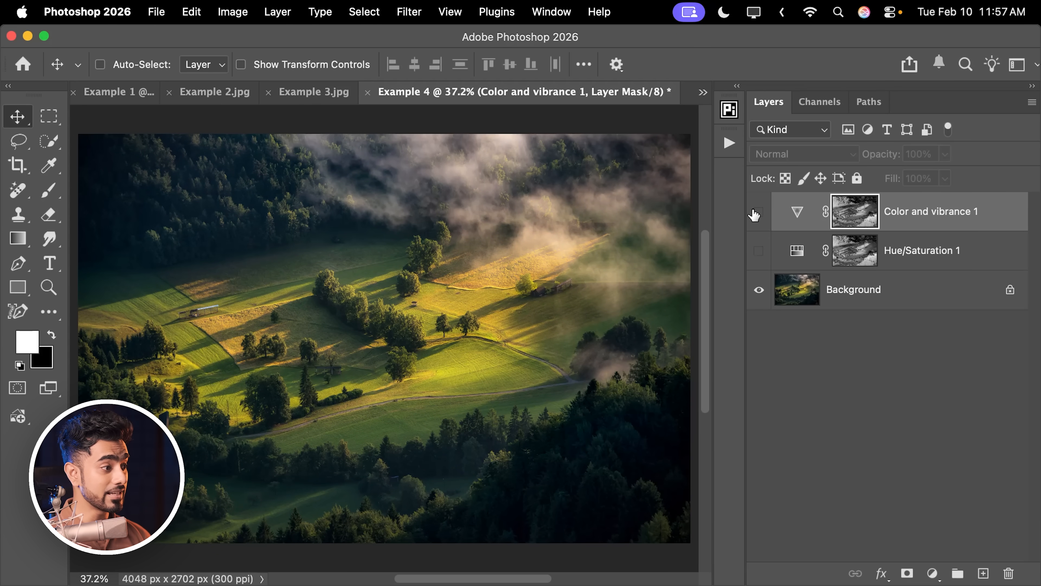
pyautogui.click(757, 217)
pyautogui.click(757, 217)
pyautogui.click(757, 218)
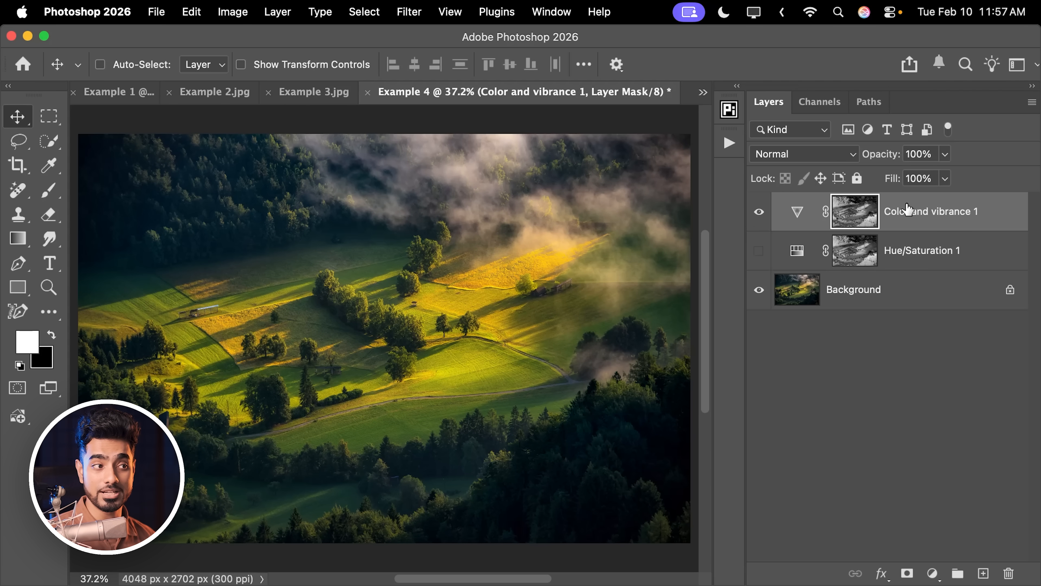
# Duplicate the Color and vibrance 1 layer to strengthen the effect and compare the result with the original Background.
pyautogui.click(923, 215)
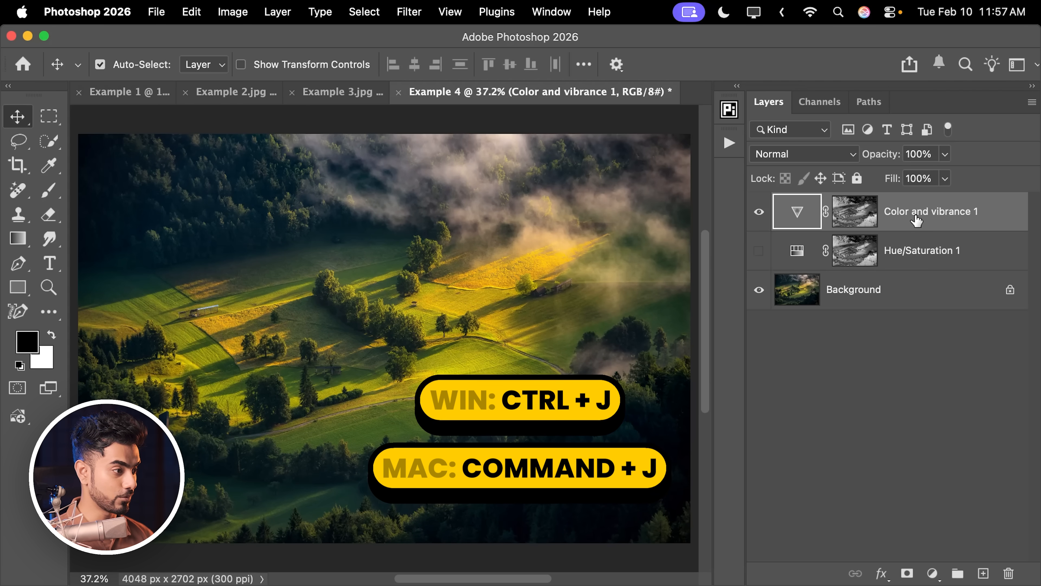
pyautogui.press('super+j')
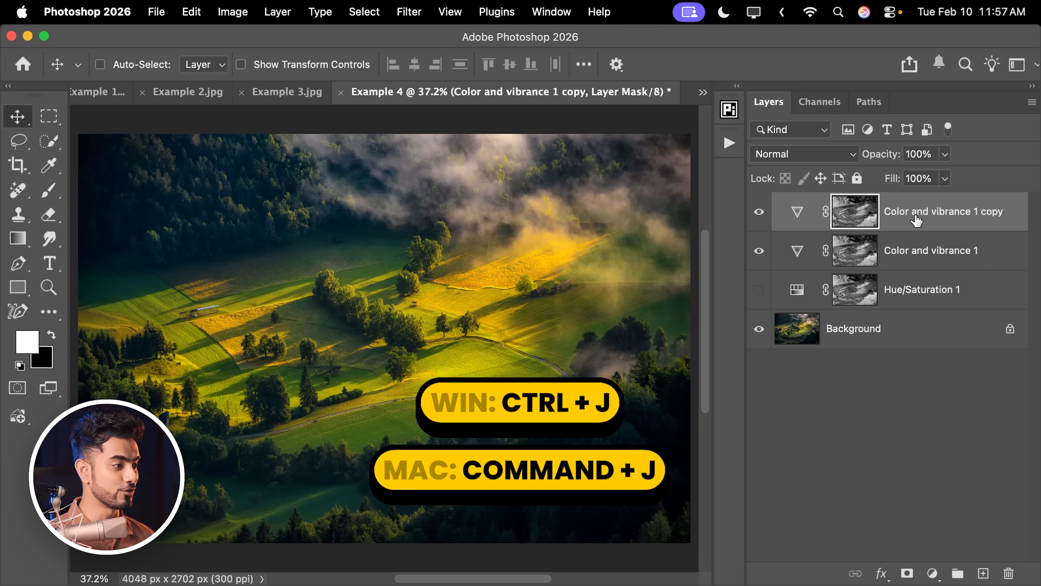
pyautogui.keyDown('alt'); pyautogui.click(759, 330); pyautogui.keyUp('alt')
pyautogui.keyDown('alt'); pyautogui.click(759, 330); pyautogui.keyUp('alt')
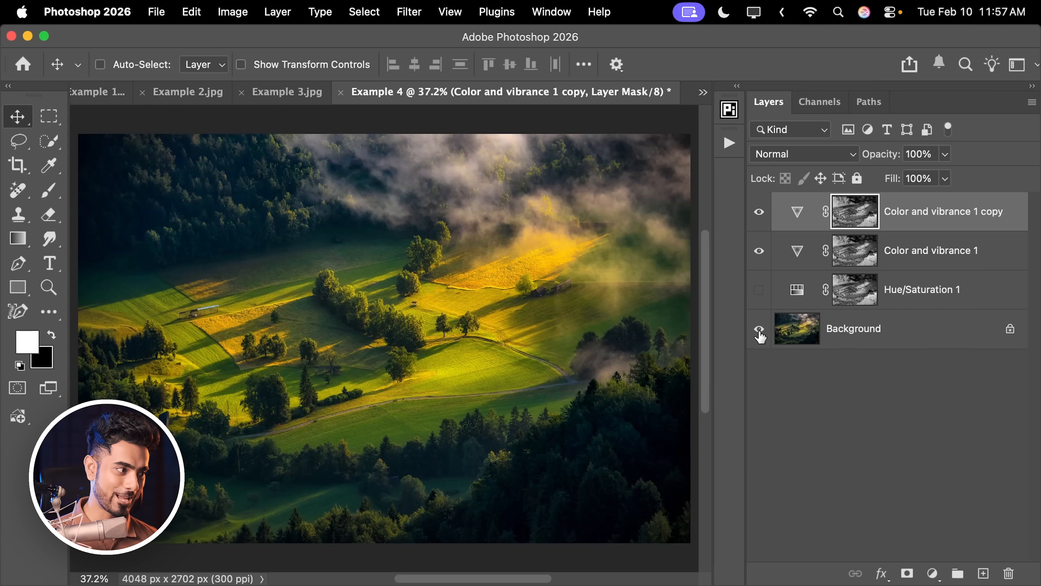